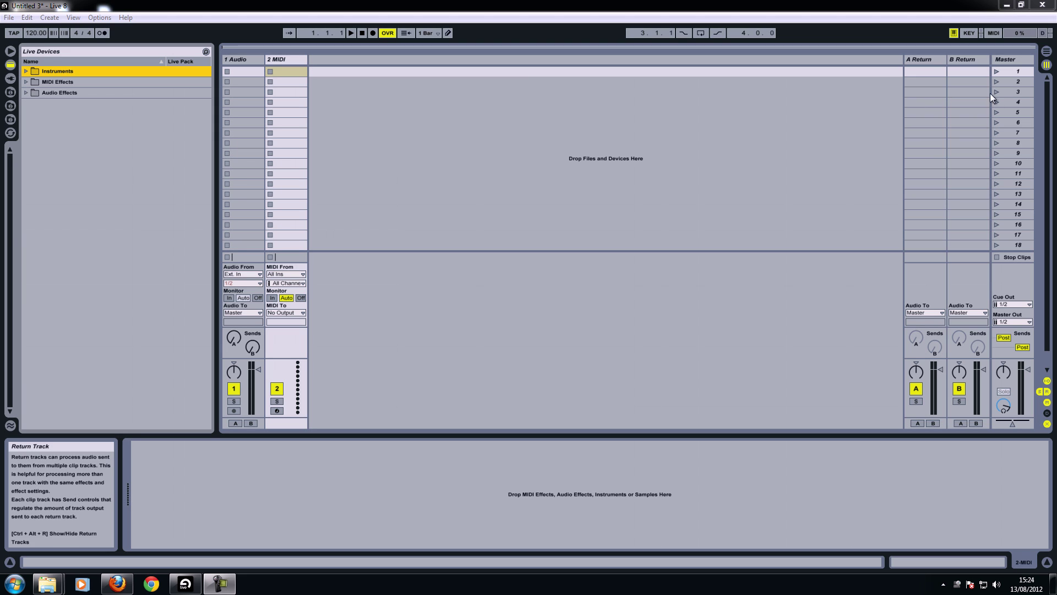
Step: Select MIDI track 2, expand the browser's Instruments folder and collapse Operator
click(288, 61)
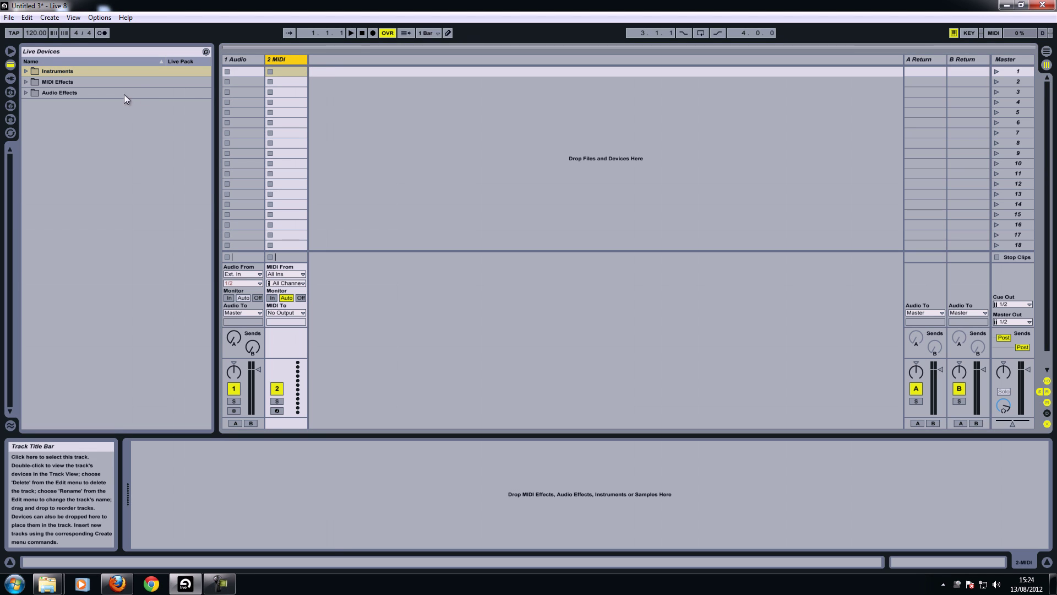
click(59, 71)
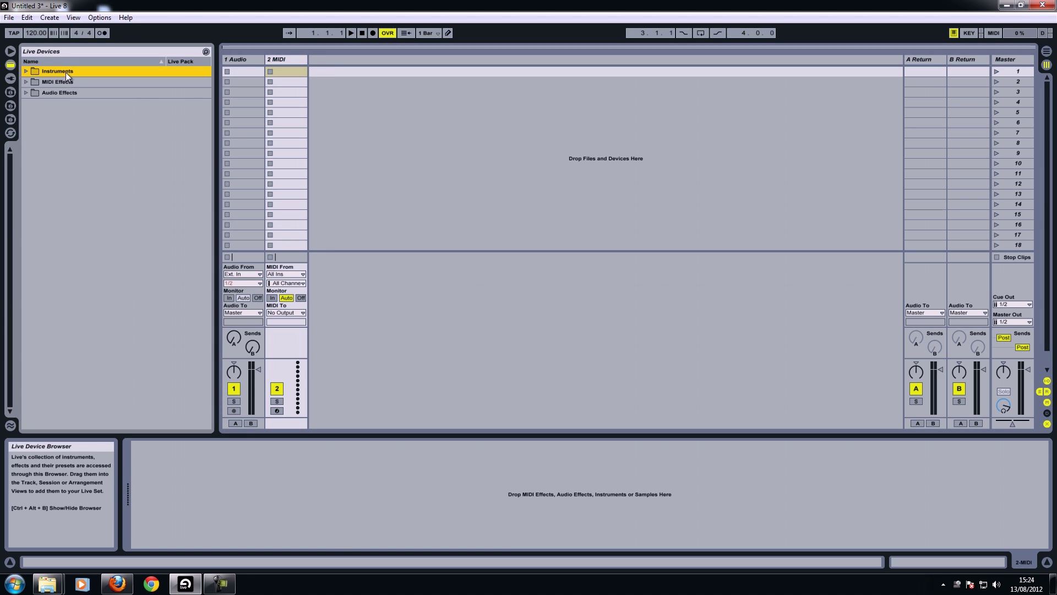
click(25, 71)
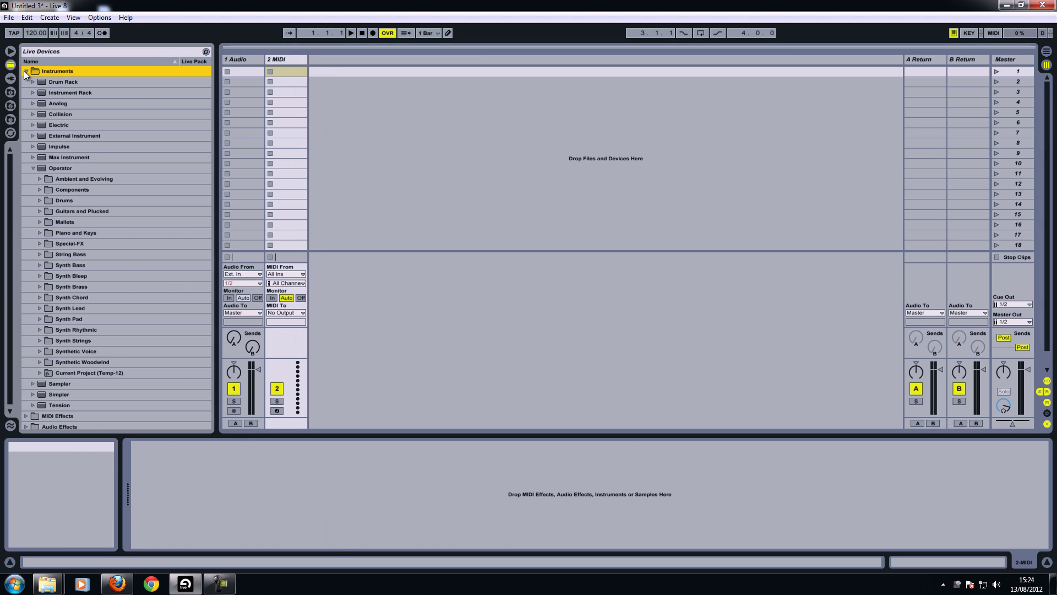
click(32, 168)
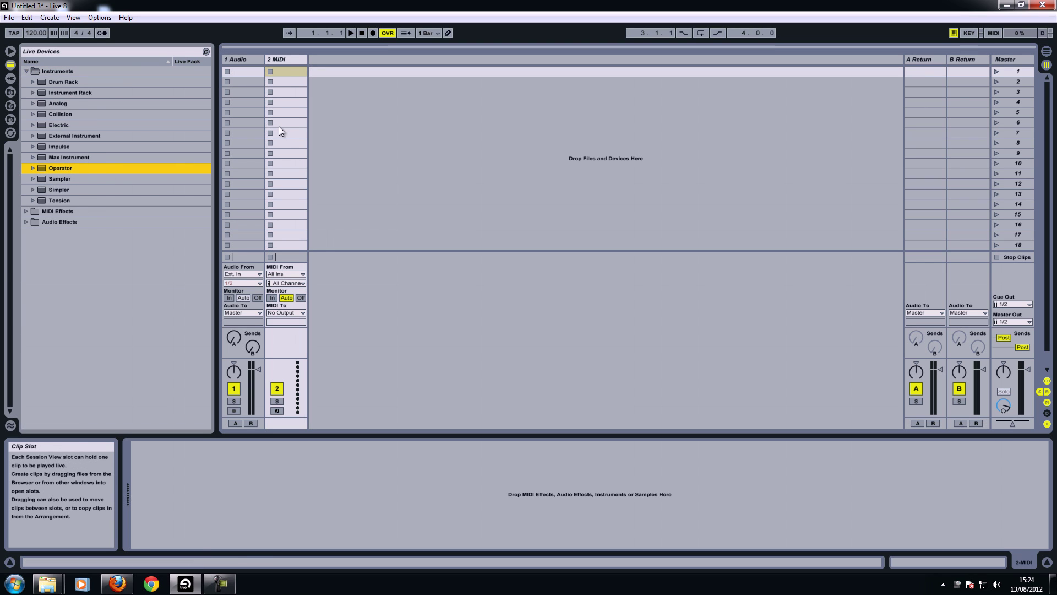
Step: Glance at the Instrument Rack presets, then expand the Analog instrument's preset folders
click(64, 92)
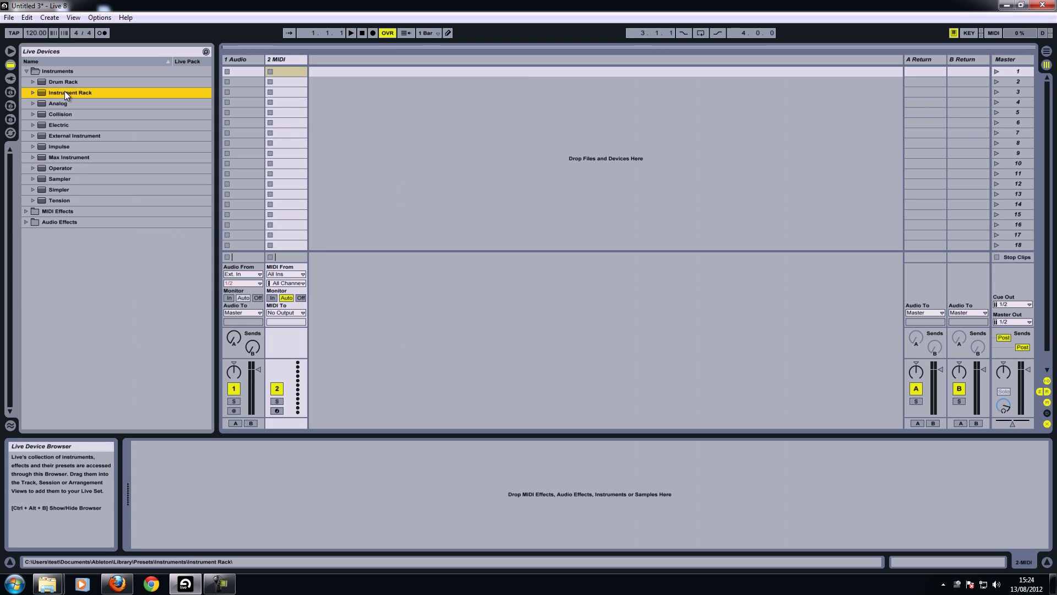
click(30, 93)
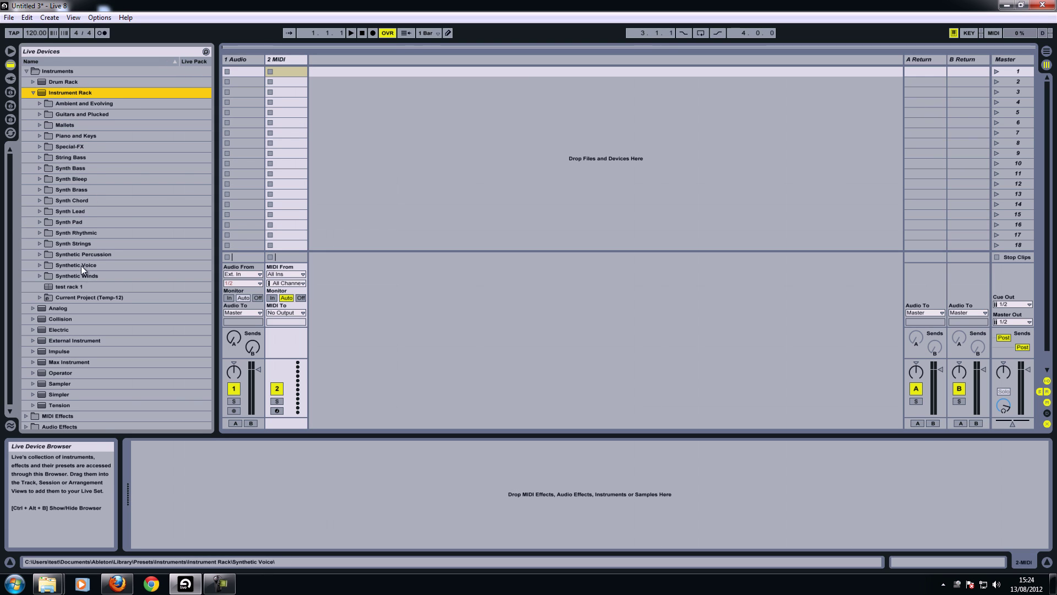
click(33, 92)
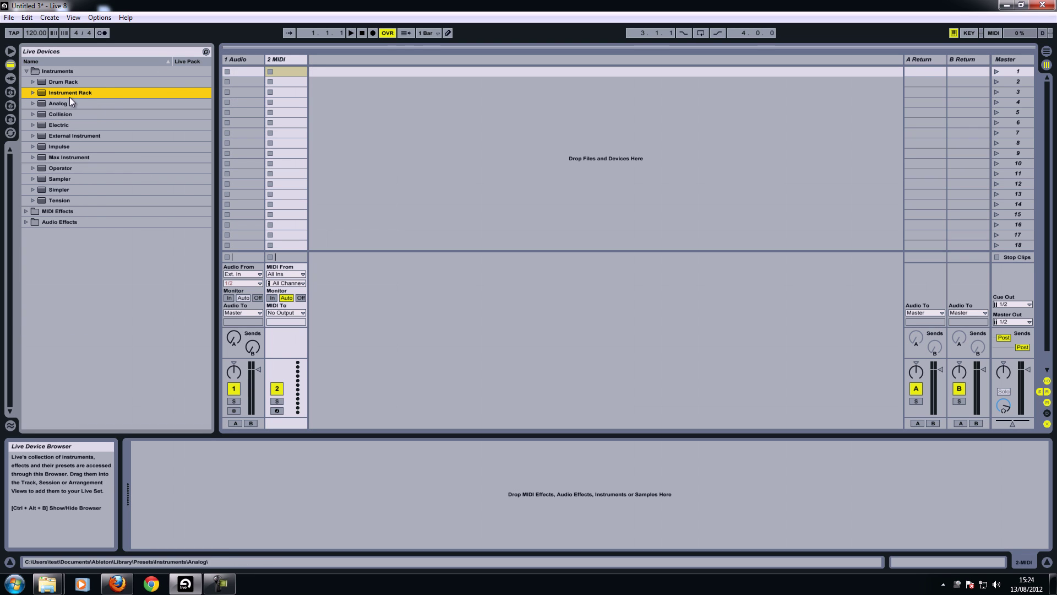
click(60, 102)
click(32, 103)
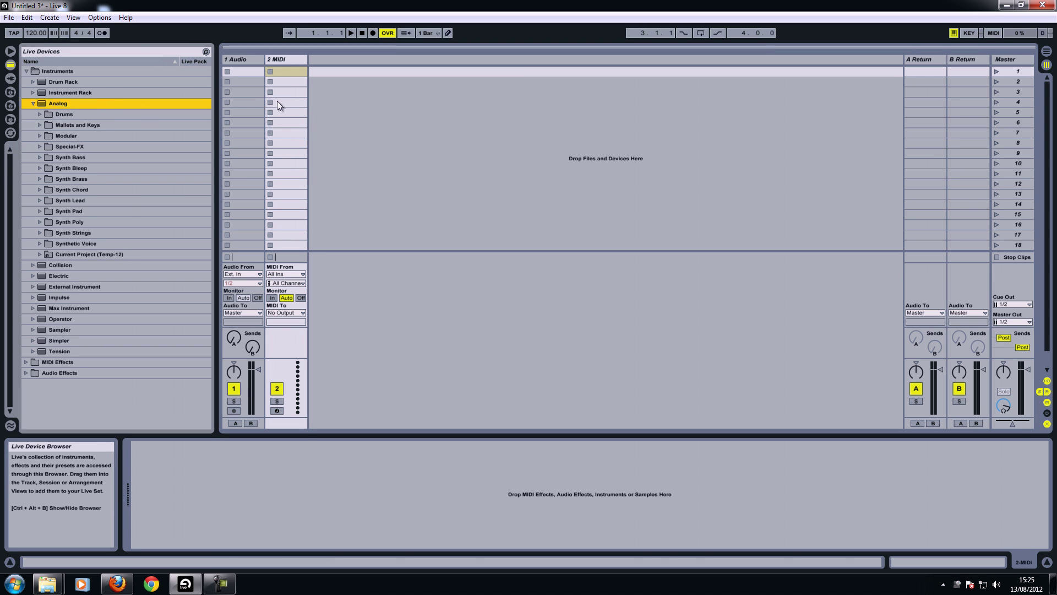
click(286, 112)
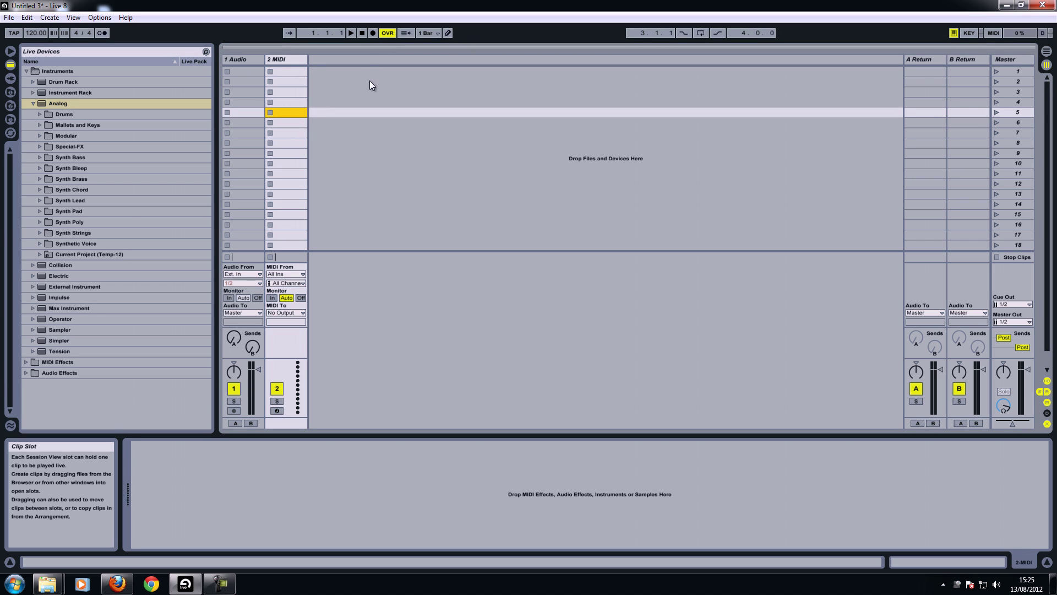
Step: Open Analog's Synth Lead folder and select the Lead-Burning Lead preset
click(75, 201)
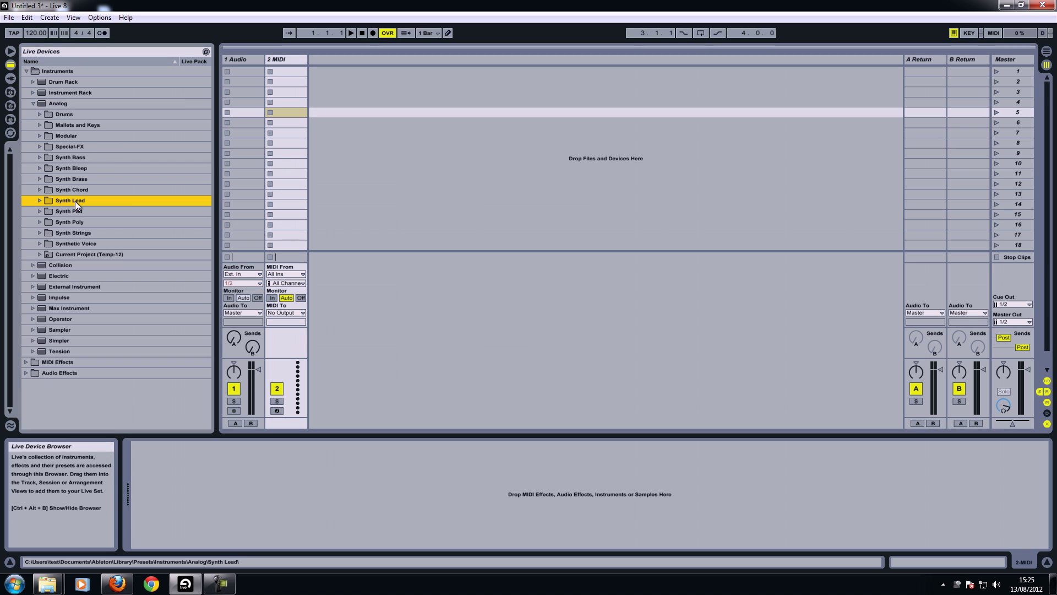
click(42, 200)
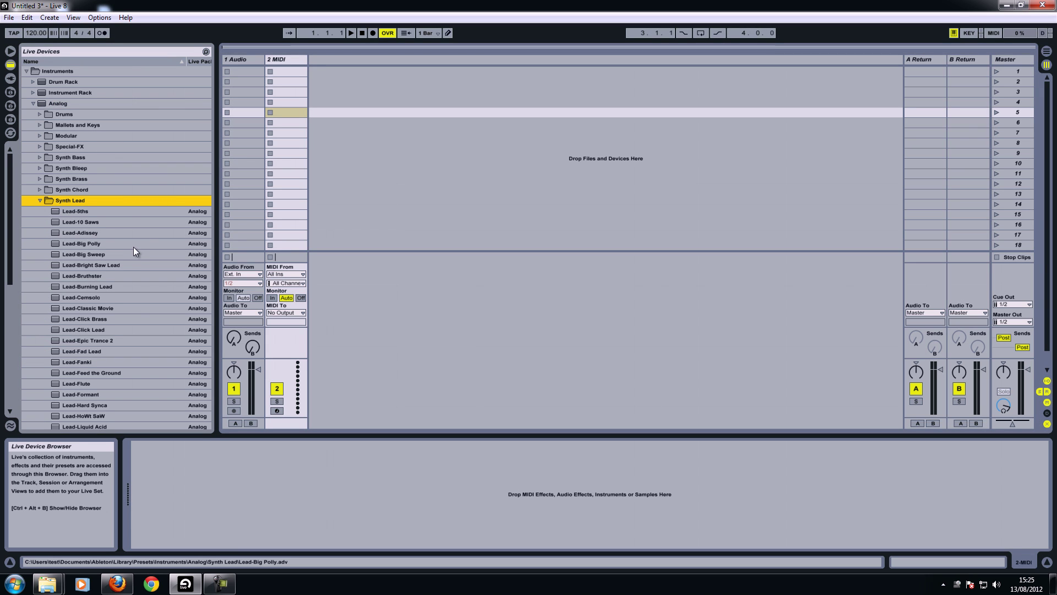
scroll(138, 236, down, 1)
scroll(140, 232, down, 5)
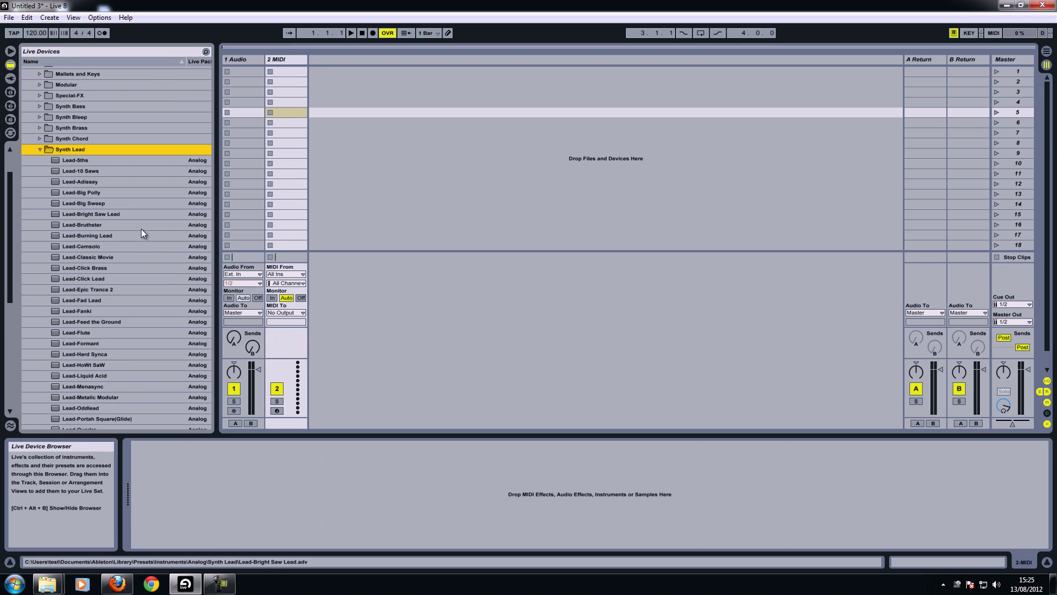
scroll(141, 229, down, 1)
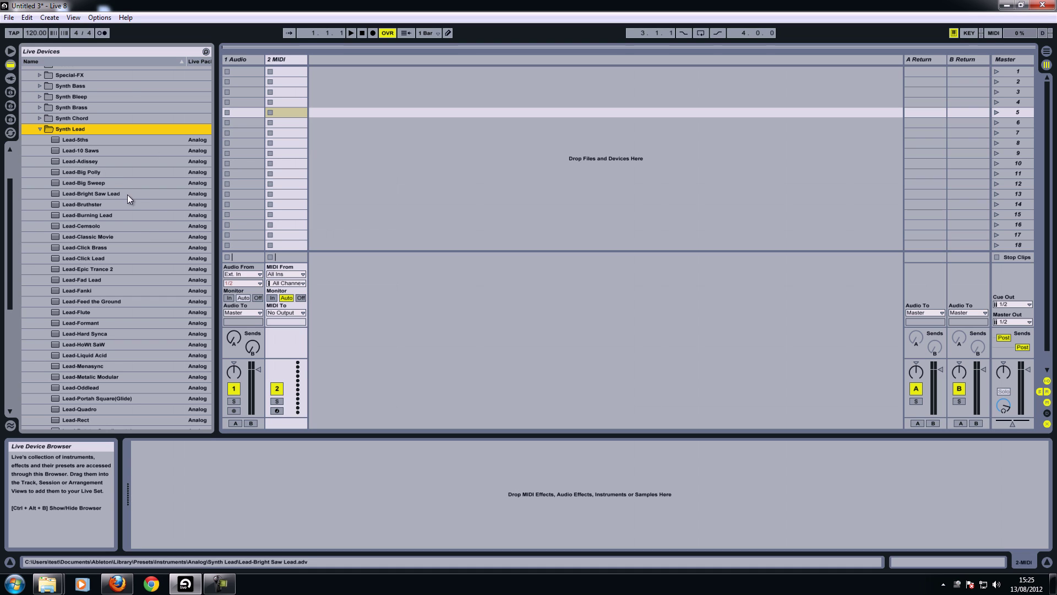
click(109, 216)
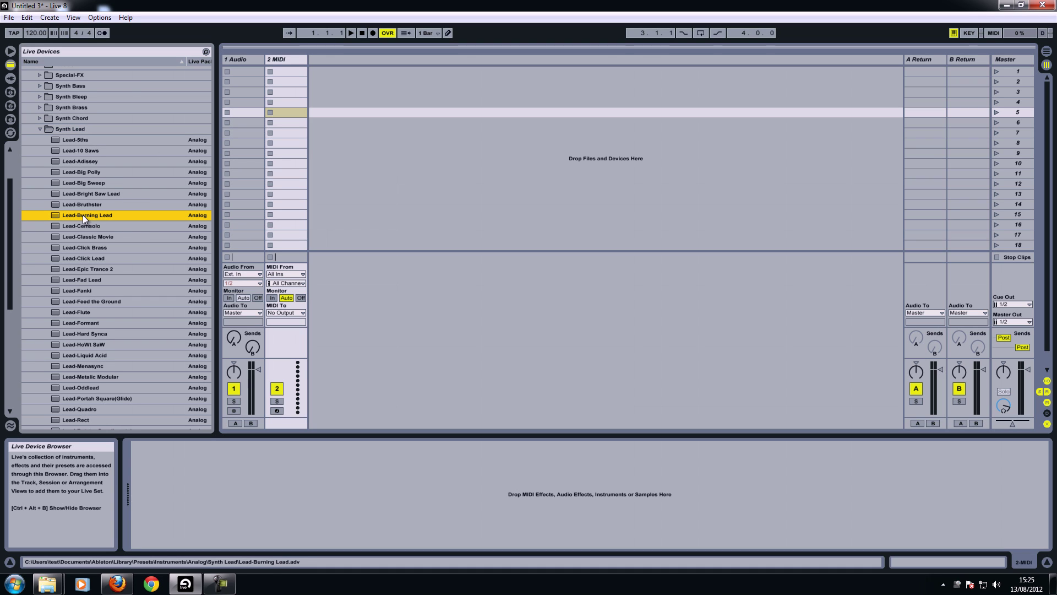
Step: Load Lead-Burning Lead onto MIDI track 2, arm the track, and select the device
mouse_move(83, 215)
mouse_down()
mouse_move(205, 126)
mouse_move(278, 96)
mouse_move(229, 106)
mouse_move(285, 92)
mouse_up()
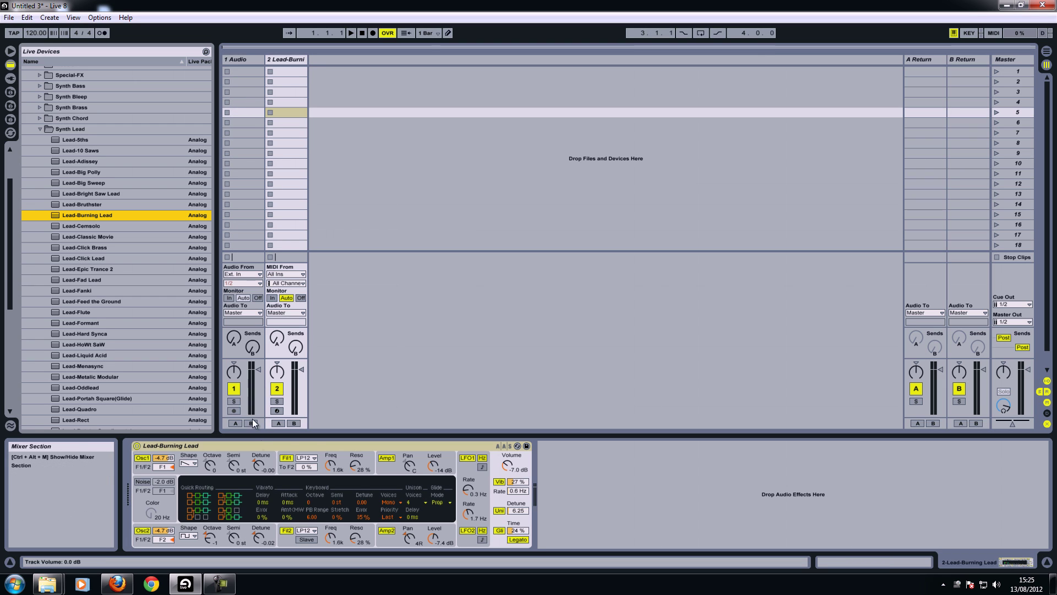
click(277, 411)
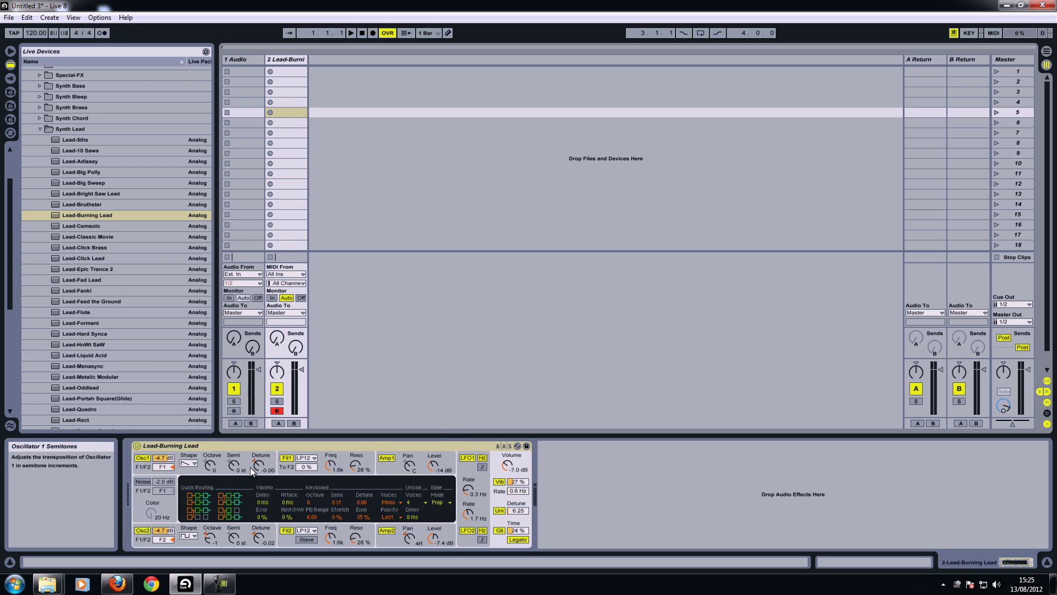
click(317, 446)
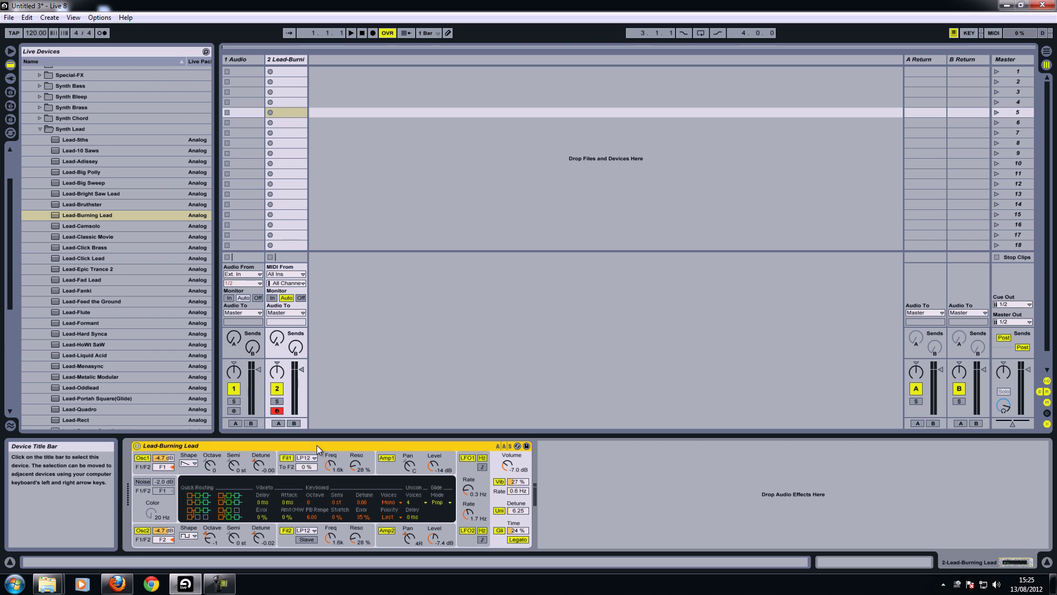
Step: Group the Lead-Burning Lead synth into an Instrument Rack and show its Lead-Burning chain
right_click(316, 446)
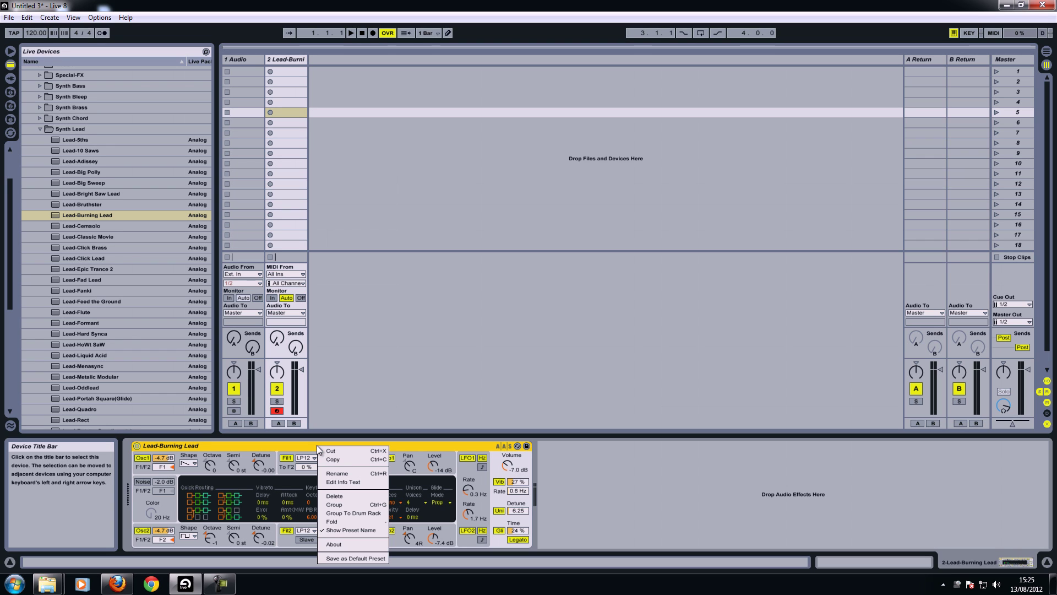
click(341, 504)
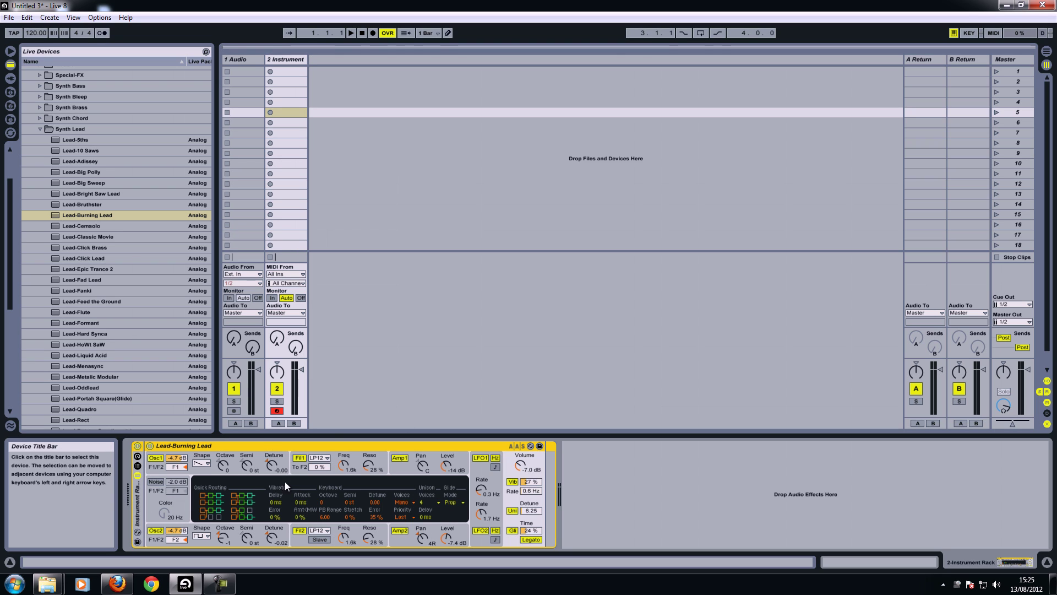
double_click(138, 508)
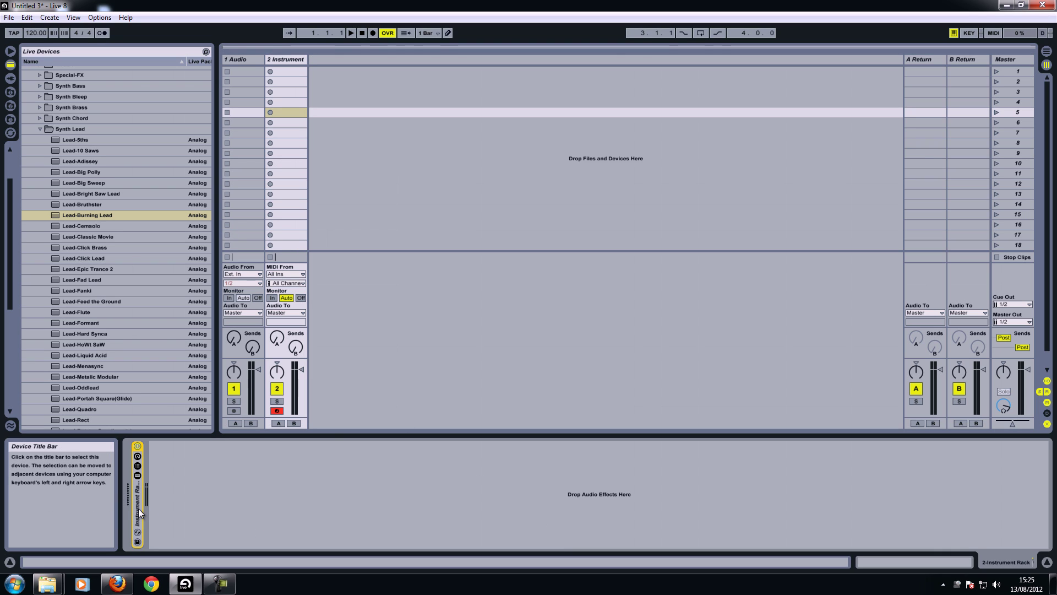
click(138, 466)
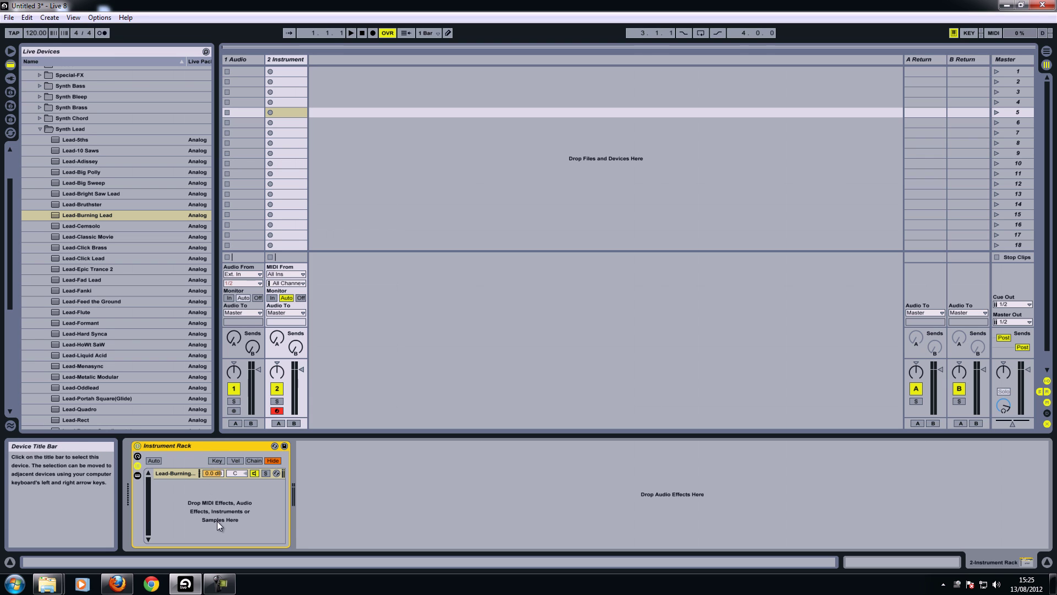
click(181, 474)
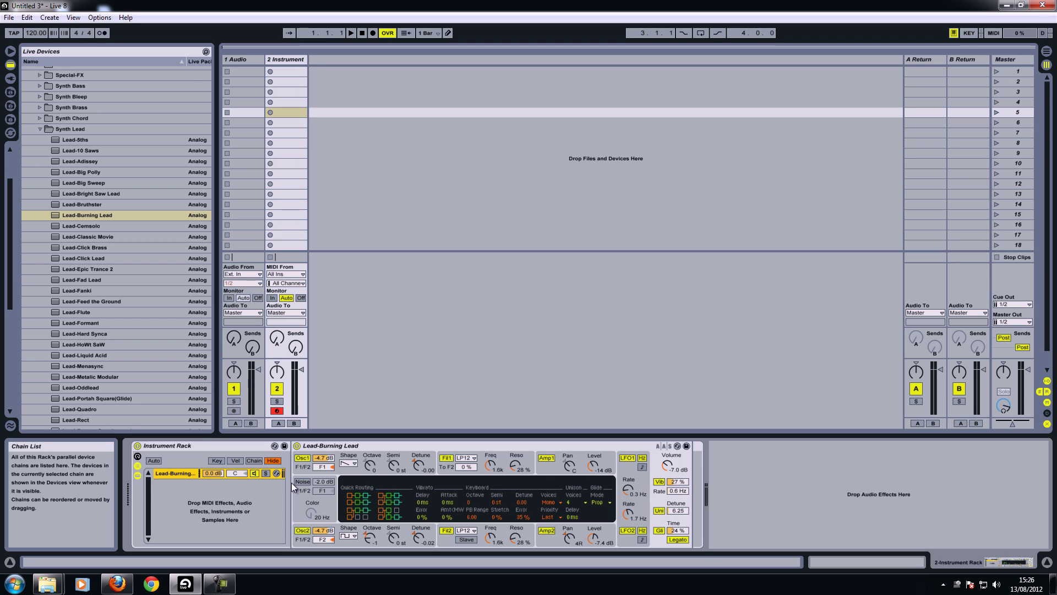
Step: Collapse Analog's Synth Lead, expand Operator > Synth Lead, and select Lead-BigNastyRegal5thsSaw
click(282, 60)
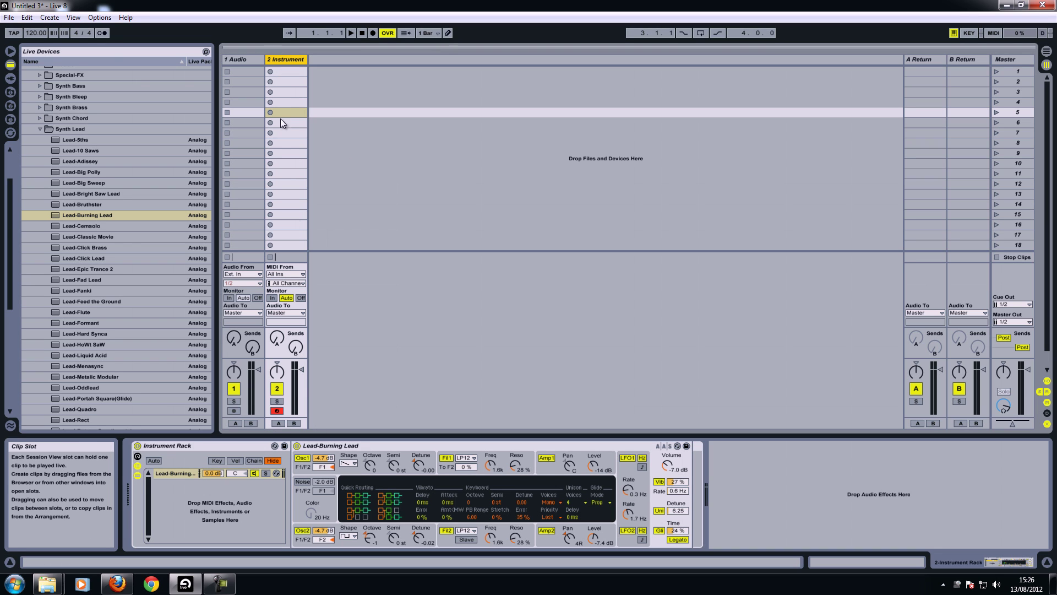
click(39, 128)
click(70, 247)
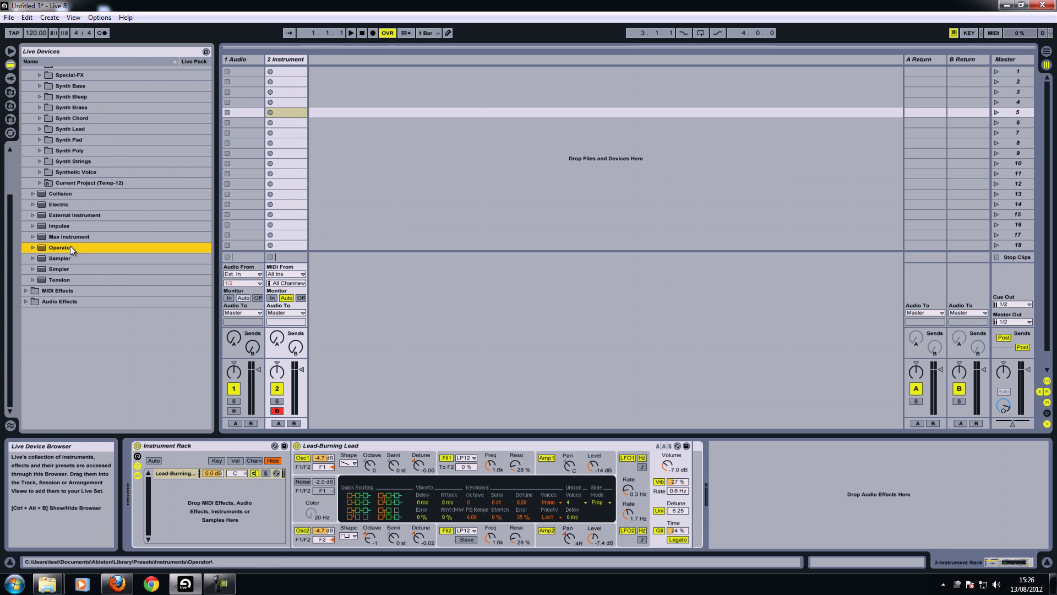
click(33, 247)
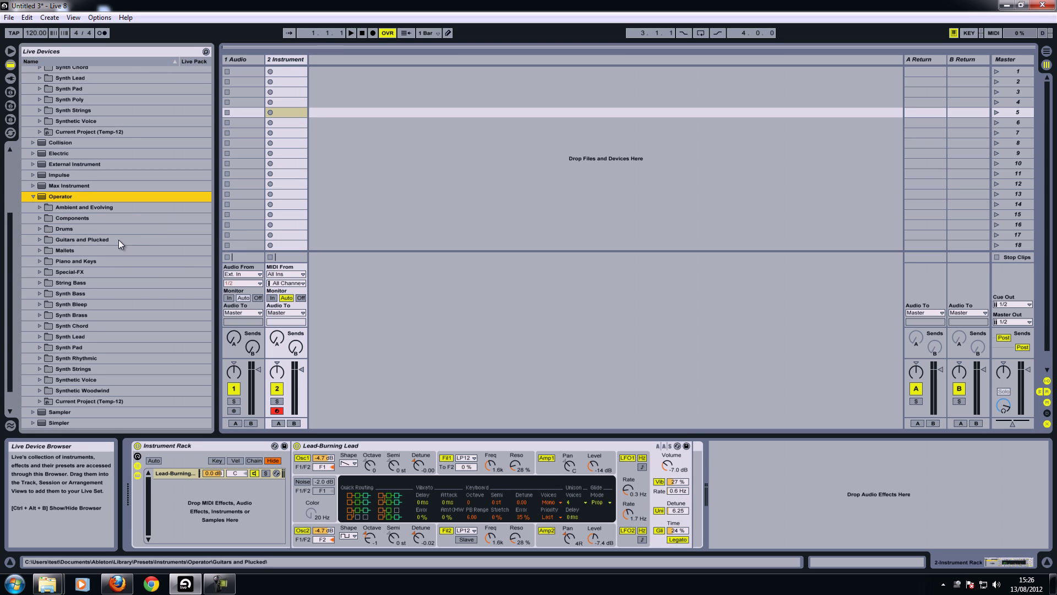
click(39, 336)
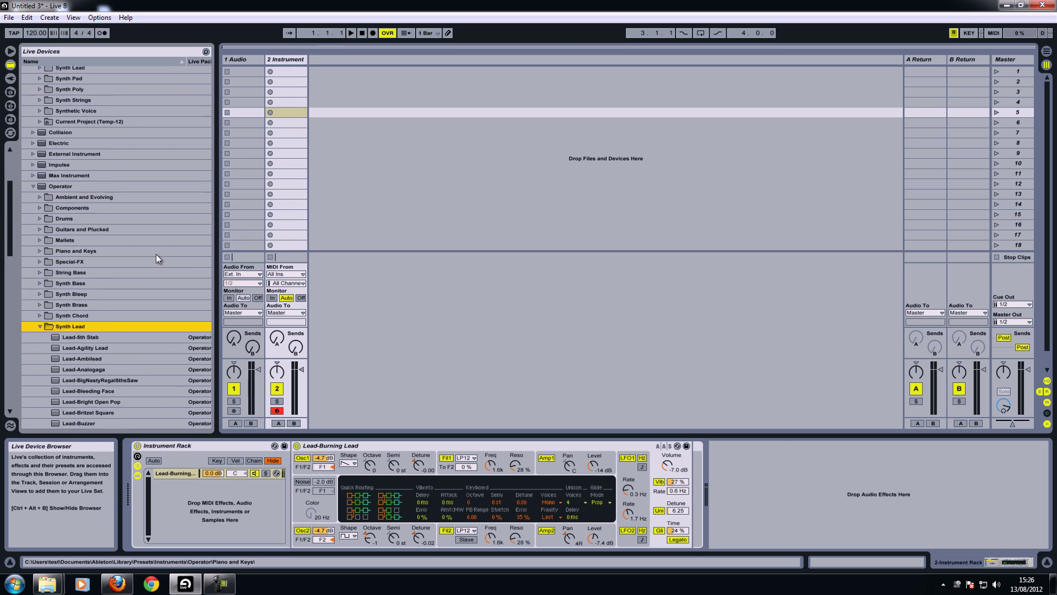
click(102, 287)
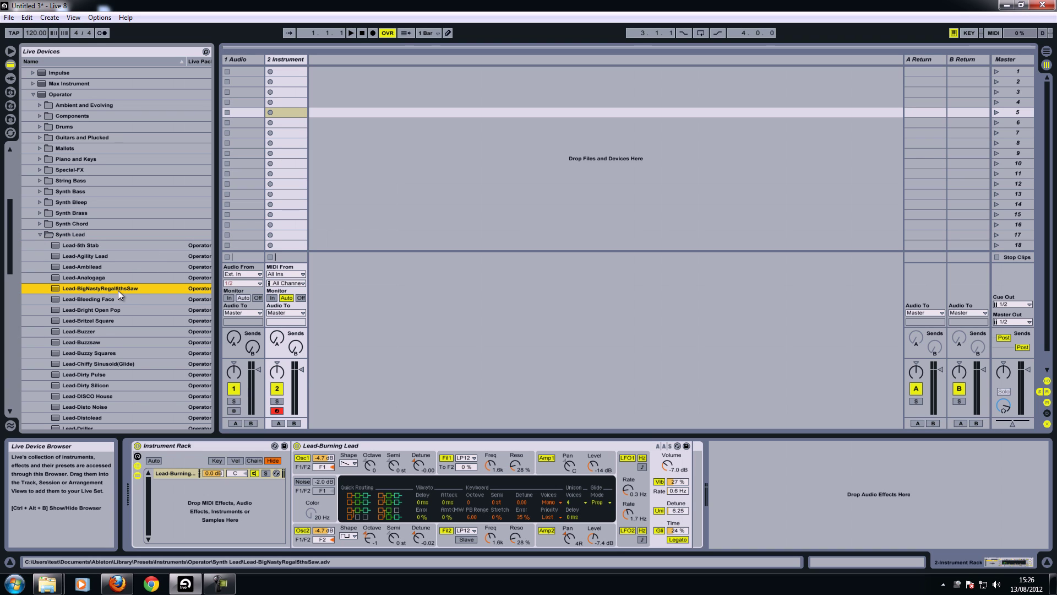
Step: Drop Lead-BigNastyRegal5thsSaw into the rack's chain list, then solo and unsolo the Operator chain
drag(106, 287, 180, 484)
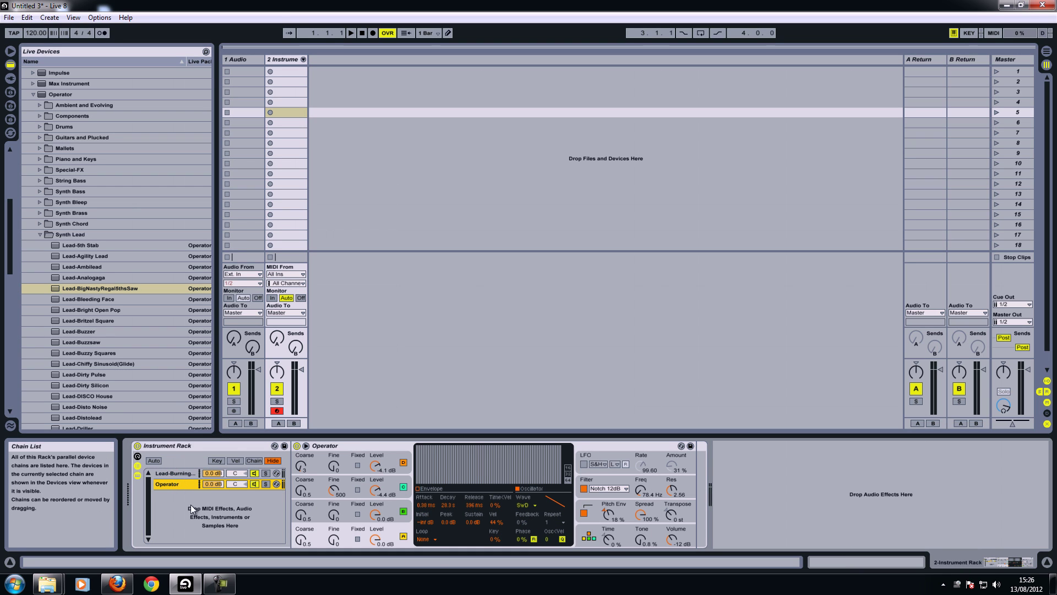
click(265, 484)
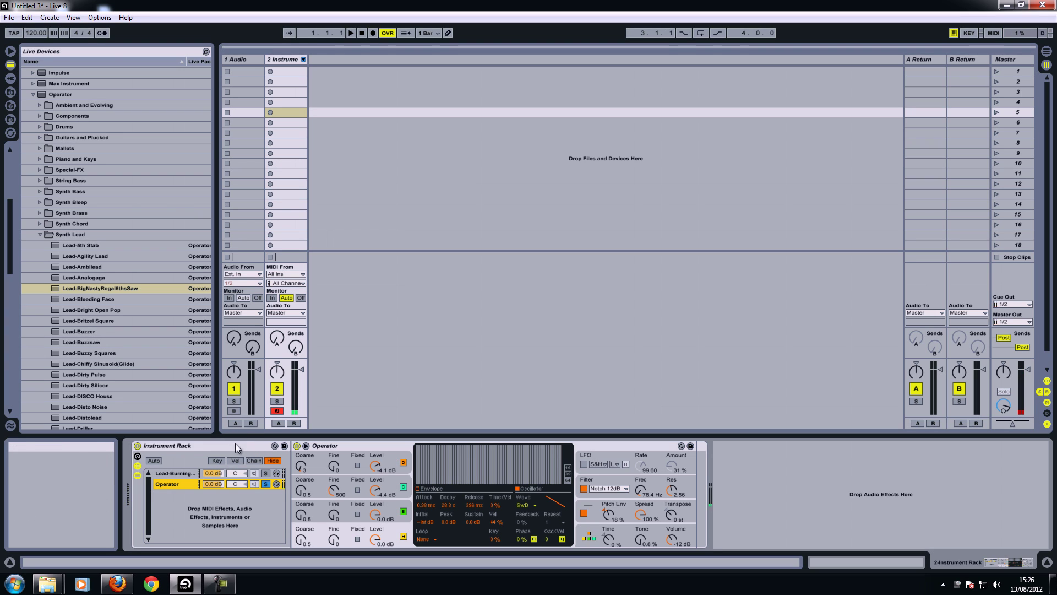
click(266, 483)
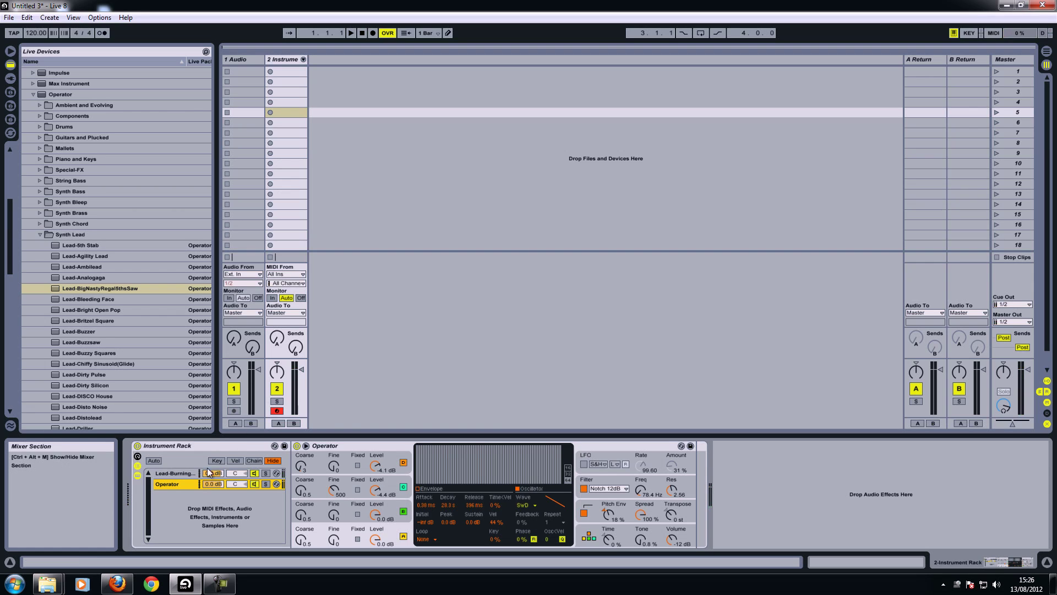
Step: Collapse the Operator folders and expand the Tension instrument's preset categories
click(39, 235)
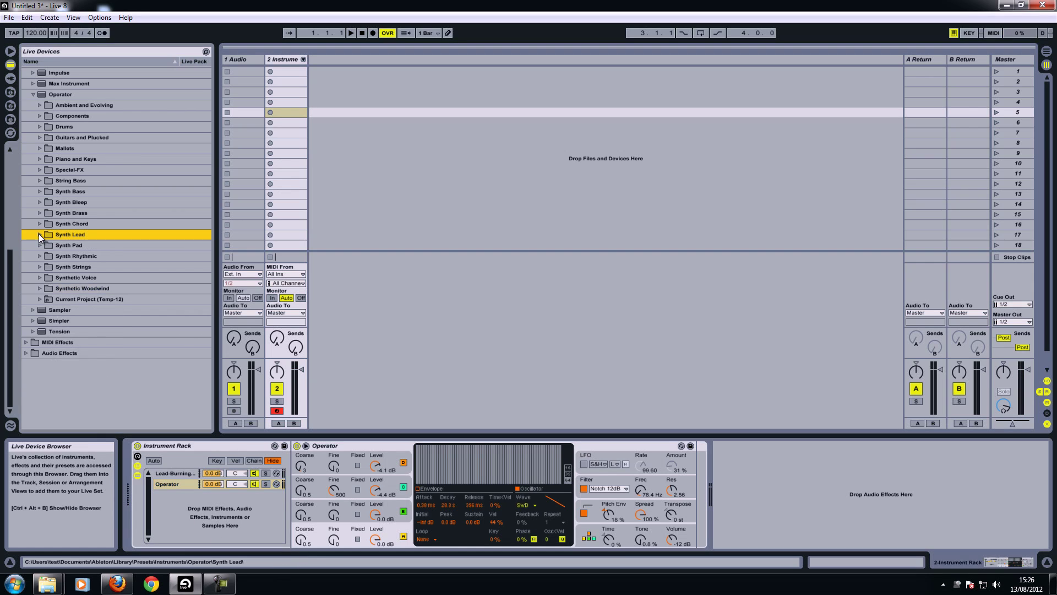
click(34, 94)
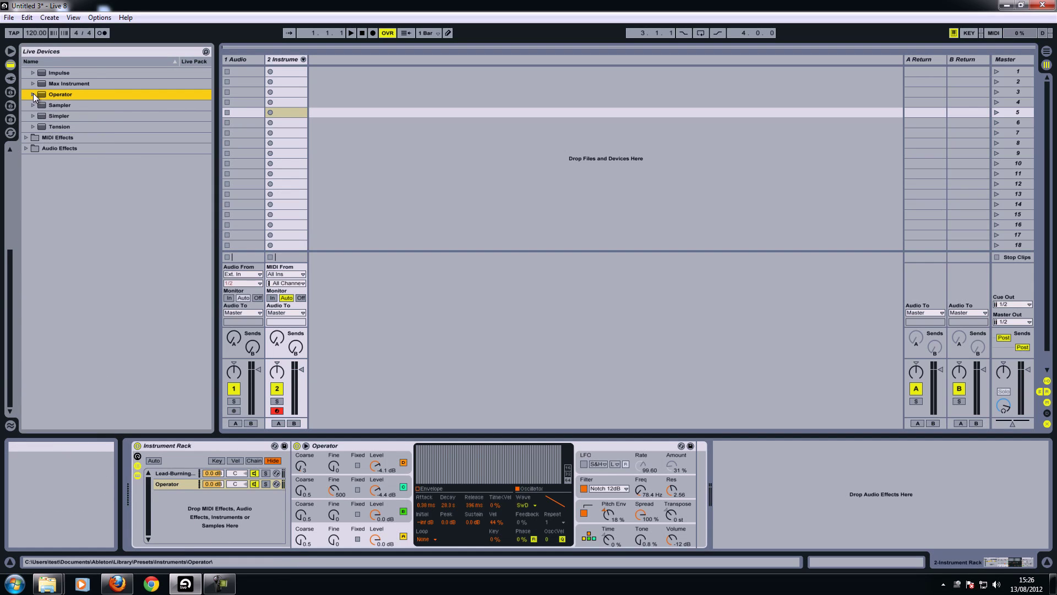
click(57, 126)
click(34, 127)
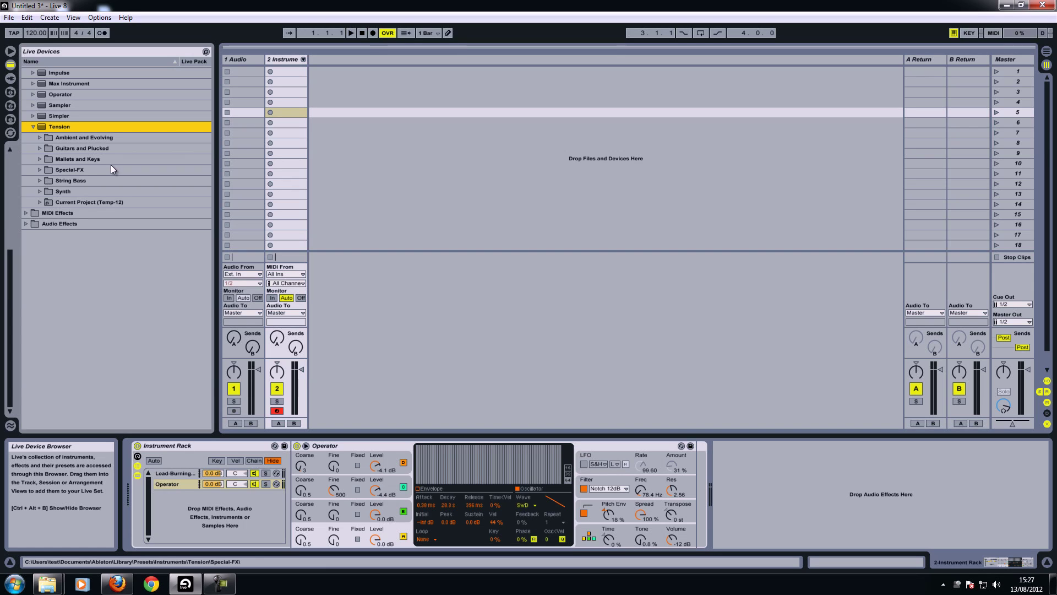
Step: Open Tension's Synth category and select the Strings-Flute Like preset
click(80, 189)
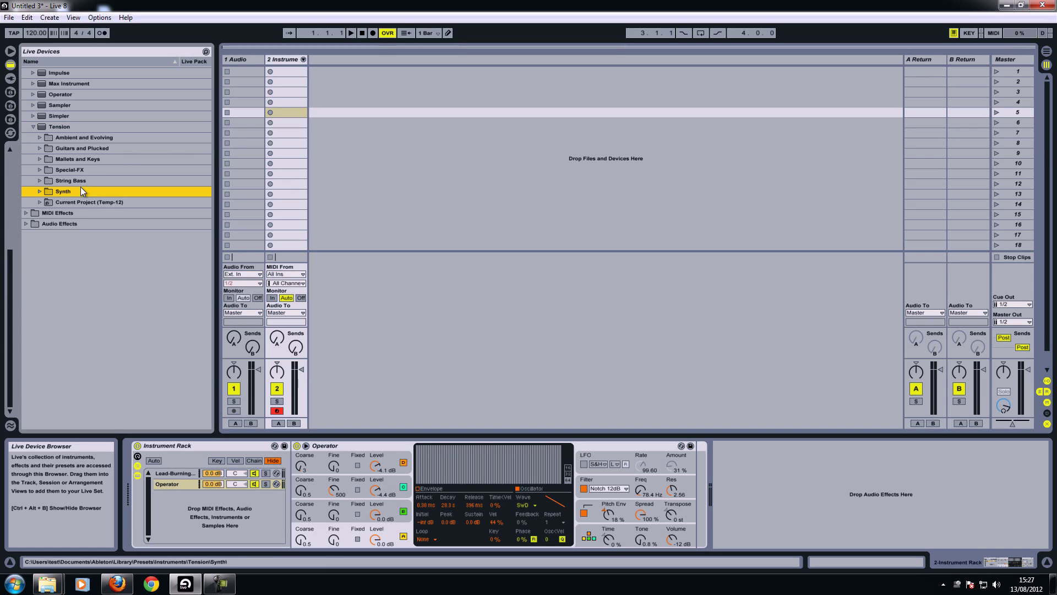
shift+click(80, 183)
click(81, 188)
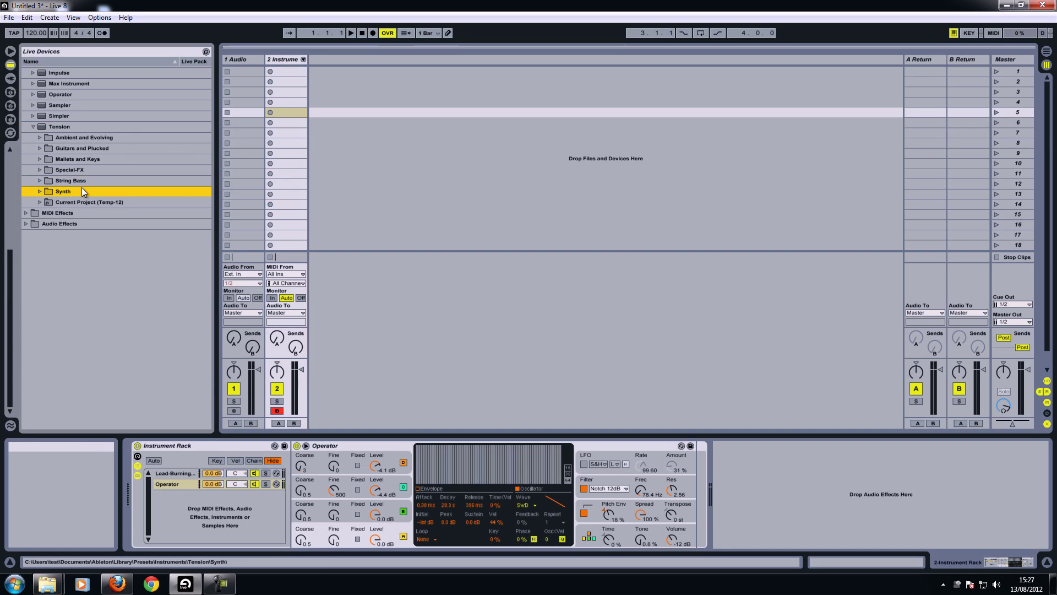
click(39, 192)
scroll(111, 230, down, 3)
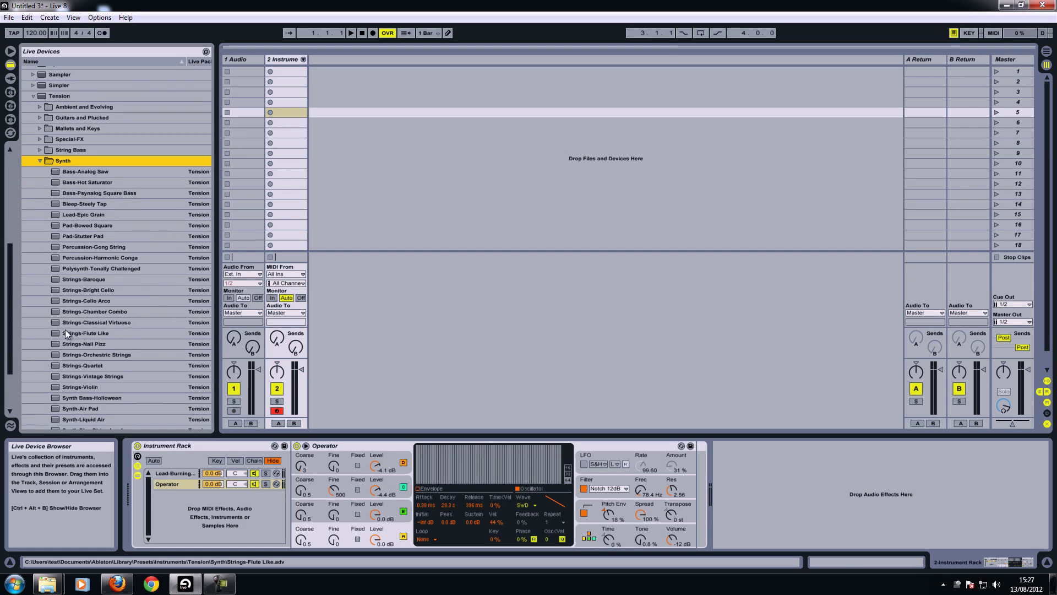
click(67, 333)
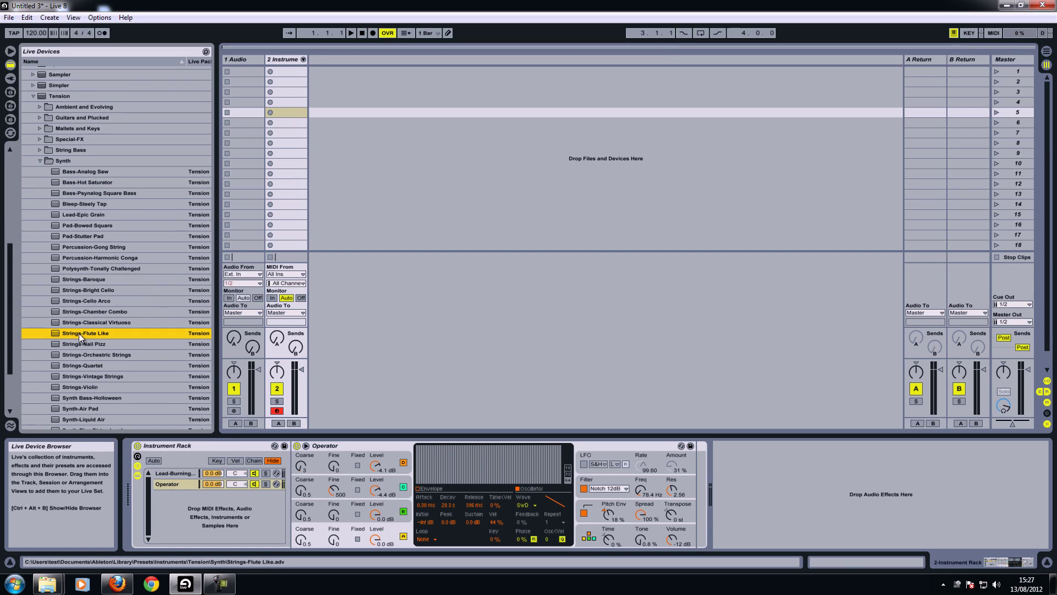
Step: Add Strings-Flute Like as the rack's third chain, solo it, then reselect the Operator chain
drag(78, 333, 171, 513)
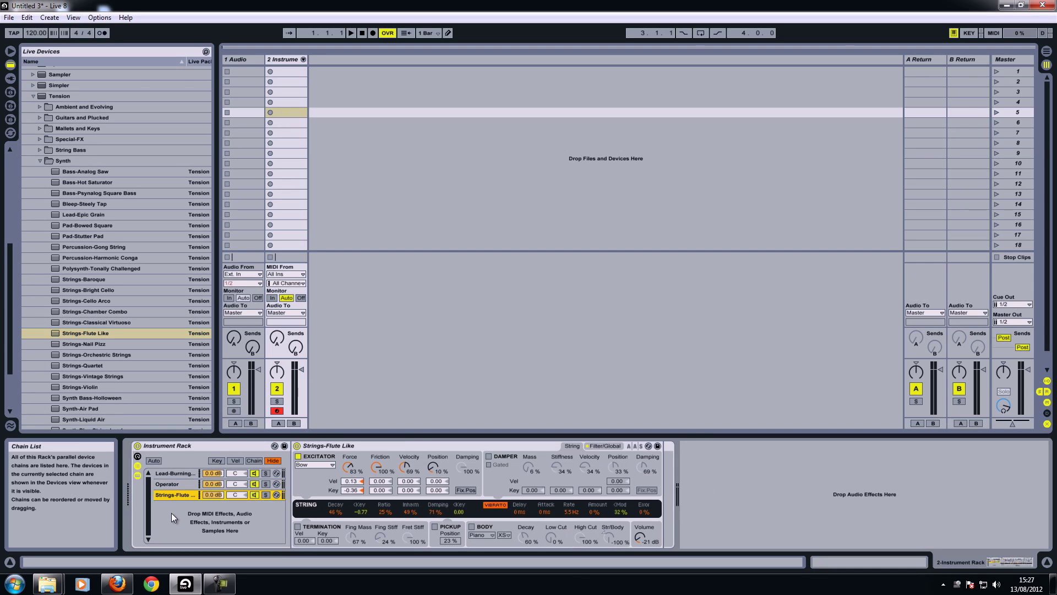
click(265, 494)
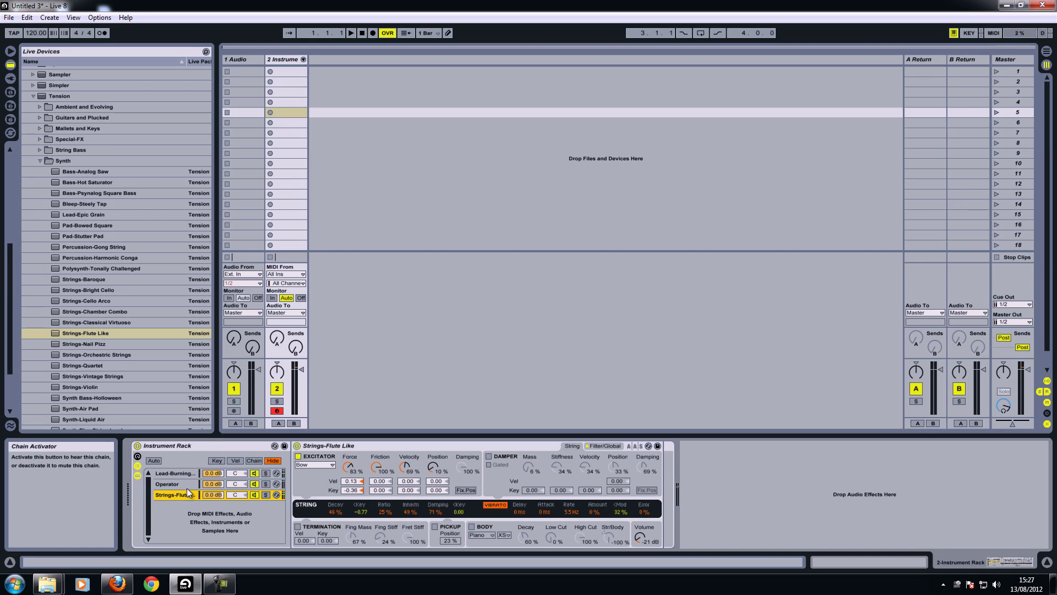
click(166, 486)
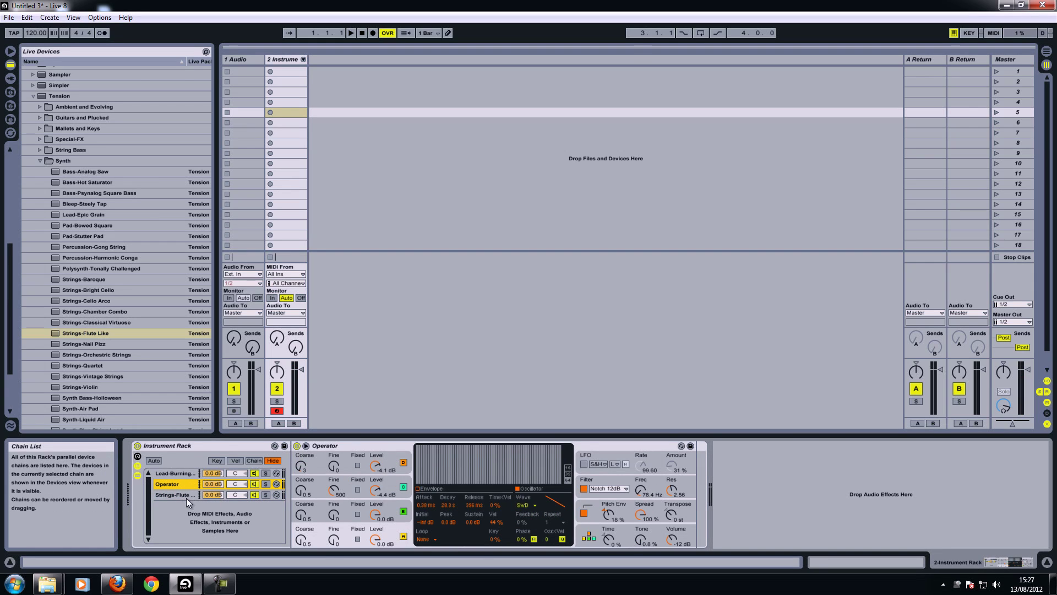
click(281, 60)
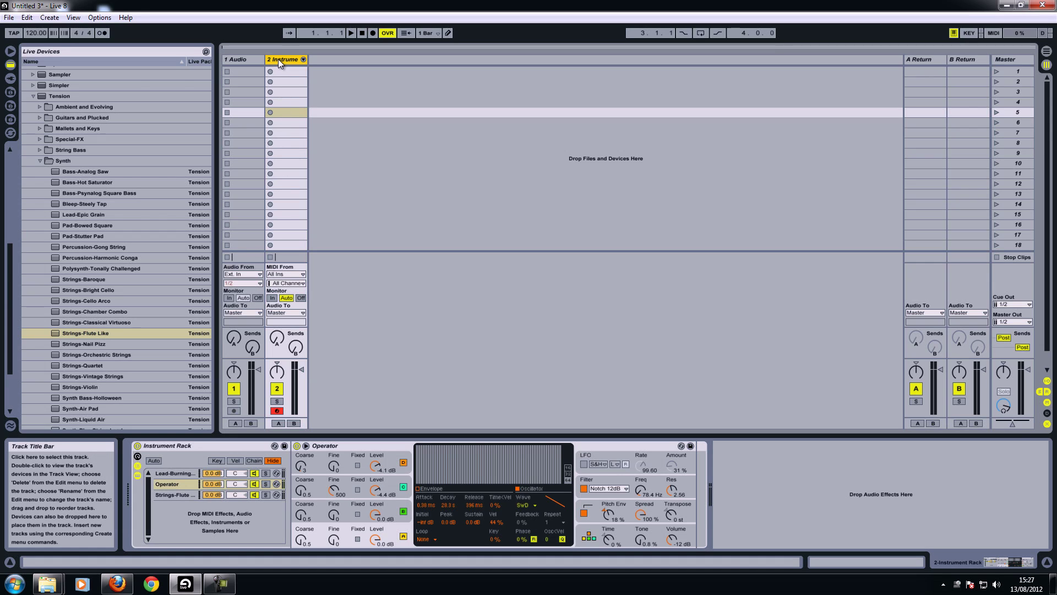
Step: Rename the Instrument Rack to 'TEST RACK 1' from its context menu
right_click(178, 446)
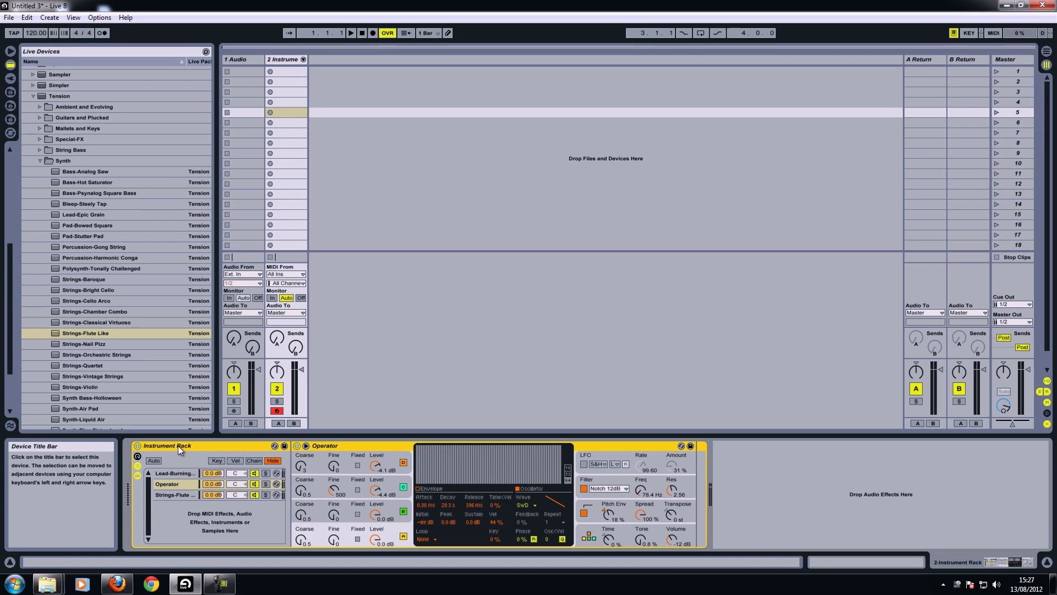
click(194, 474)
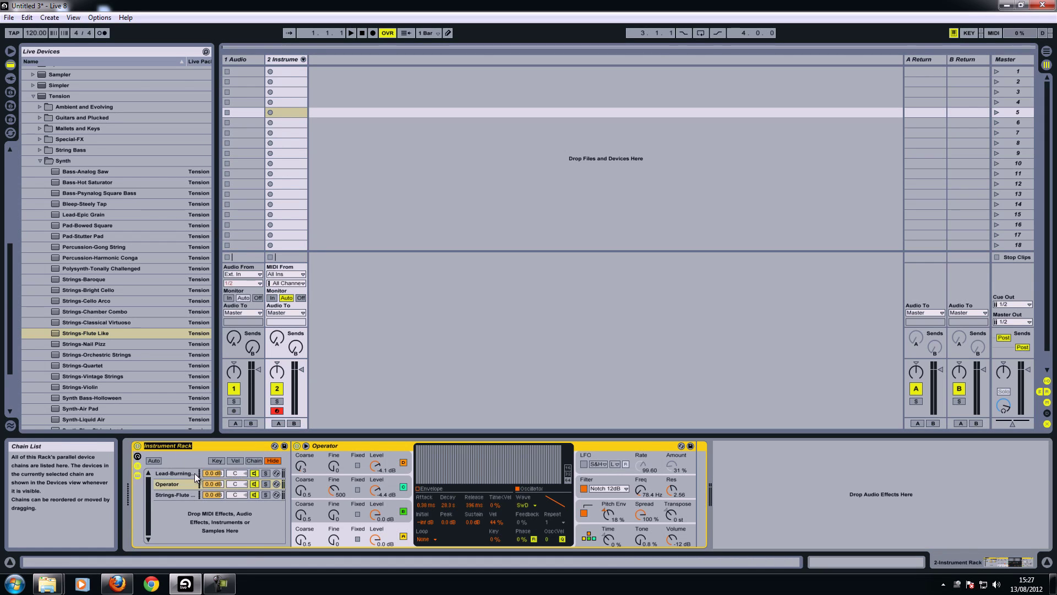
text(TEST RACK 1)
key(Return)
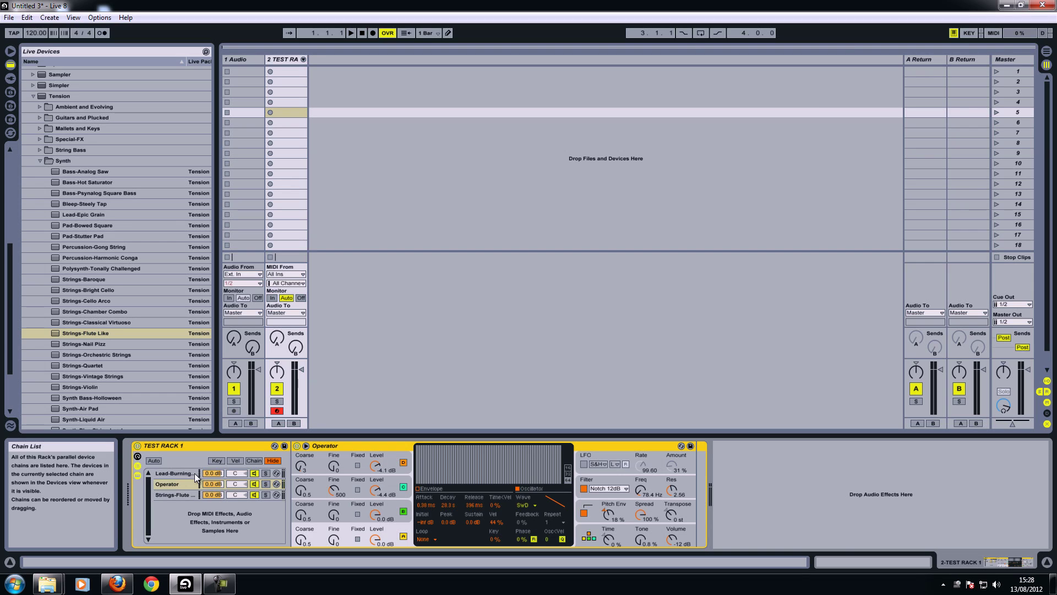
Step: Widen track 2 and unfold its Lead-Burning, Operator and Strings-Flute chains into the mixer
click(304, 59)
drag(304, 58, 348, 59)
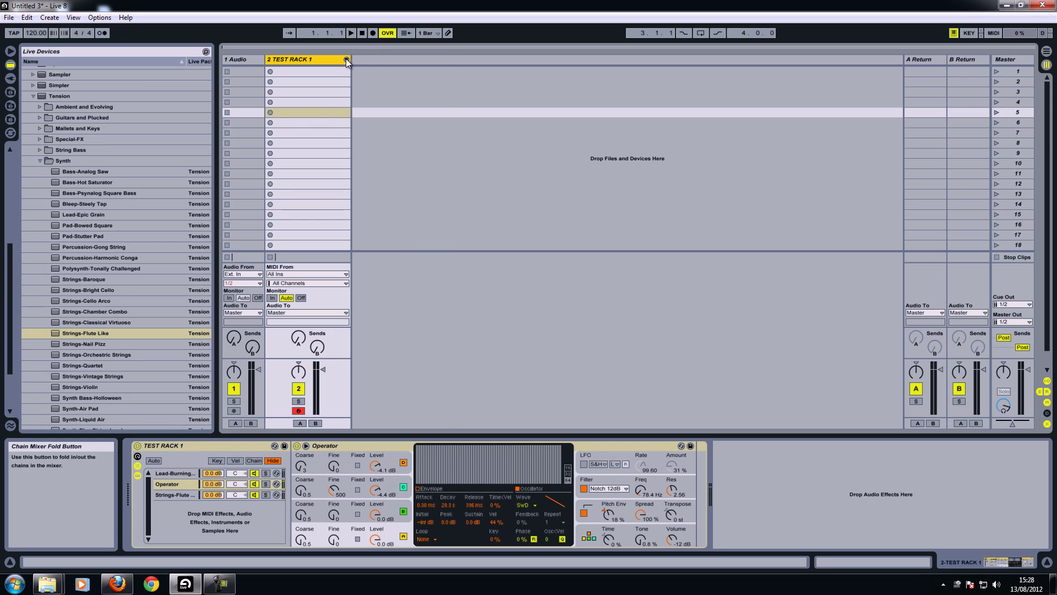
click(346, 59)
click(372, 69)
click(396, 69)
click(437, 68)
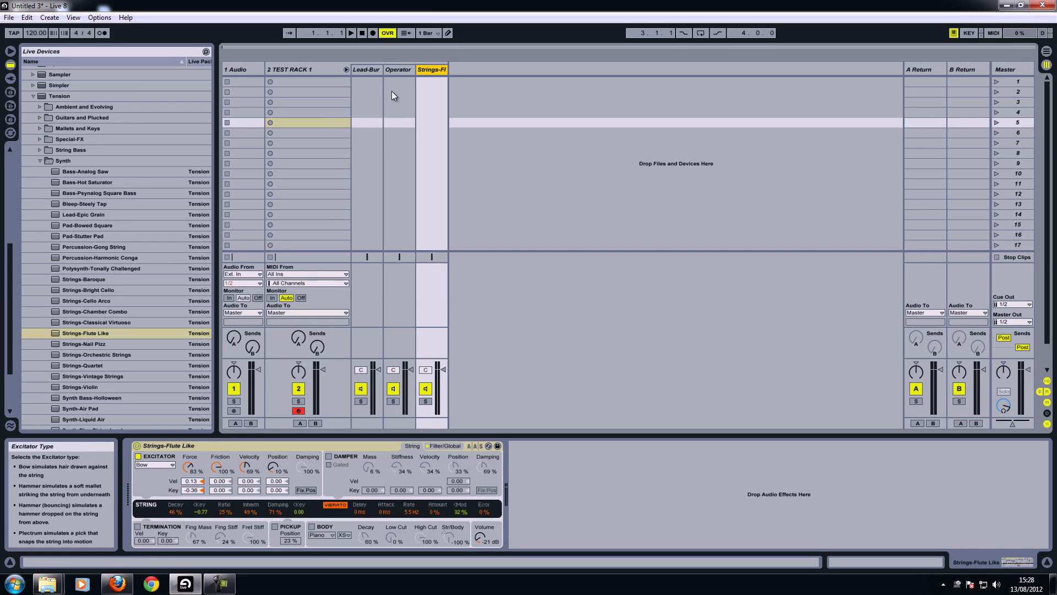
Step: Check each chain's device, then lower the Operator chain fader and TEST RACK 1 track volume
click(372, 69)
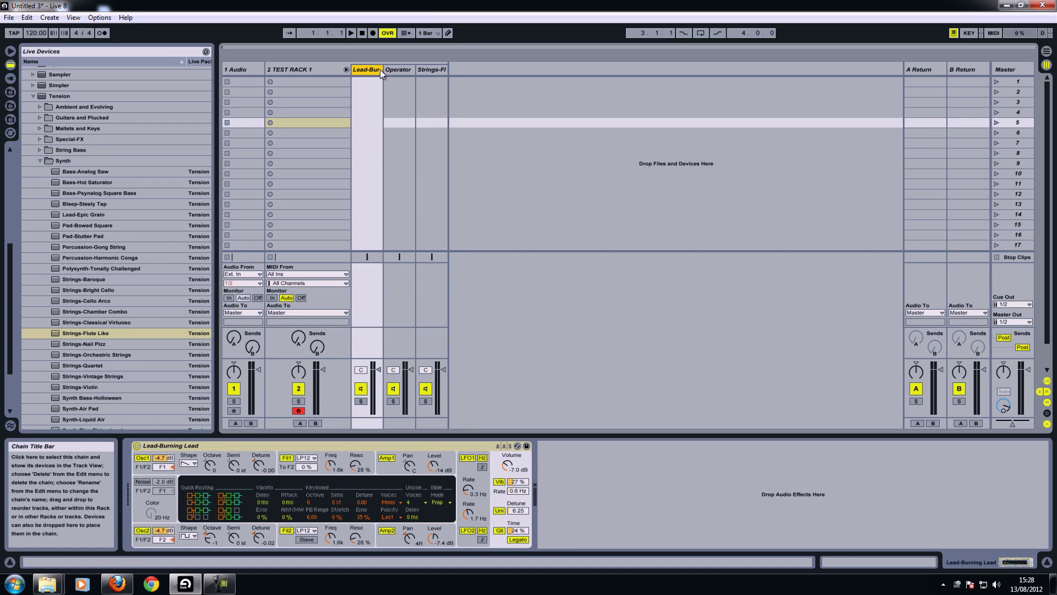
click(397, 69)
click(437, 70)
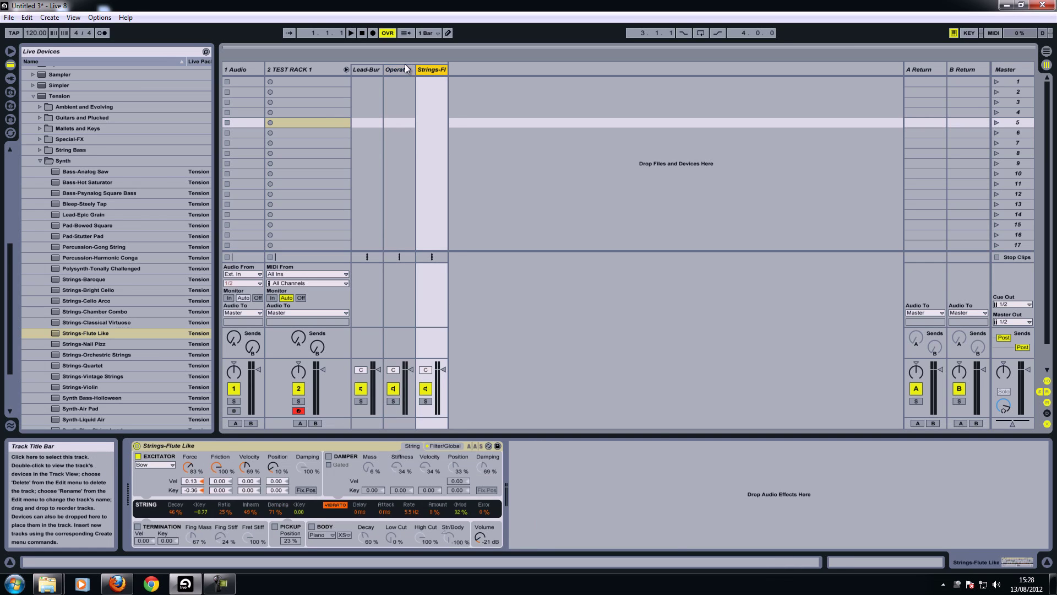
click(371, 67)
click(366, 68)
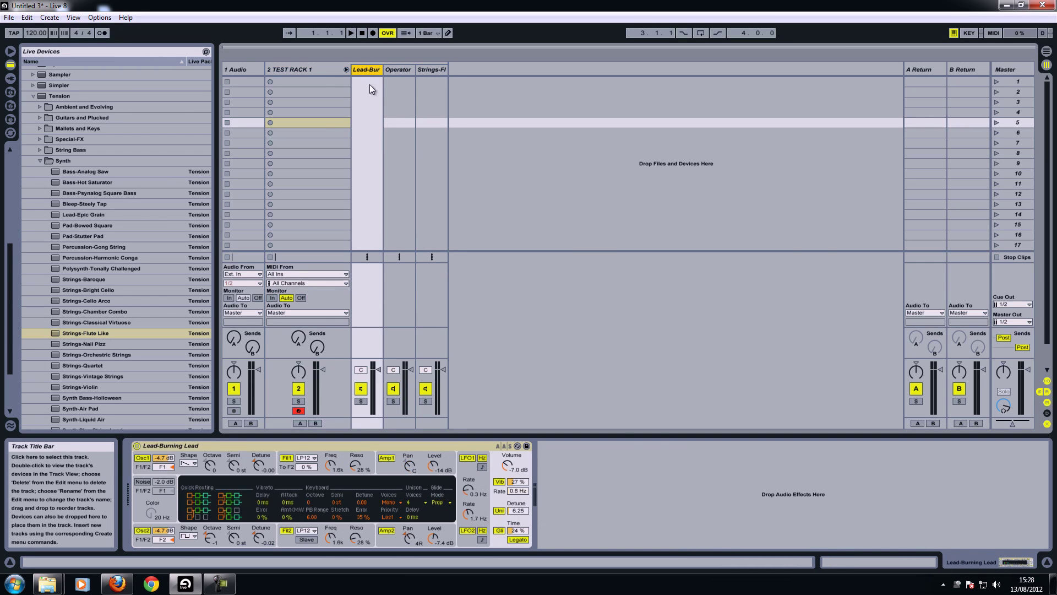
click(315, 69)
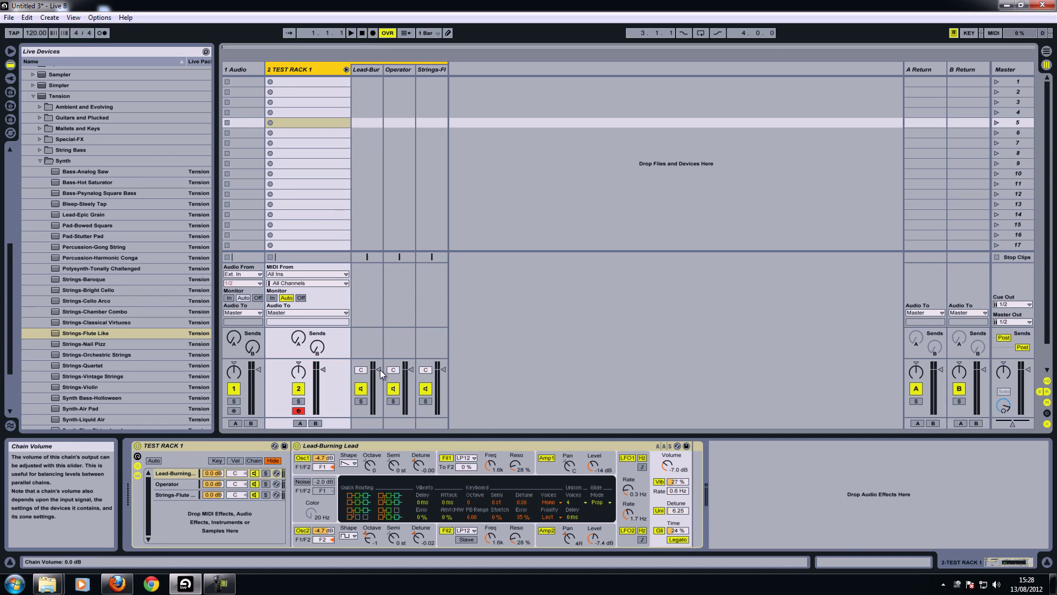
drag(408, 368, 402, 381)
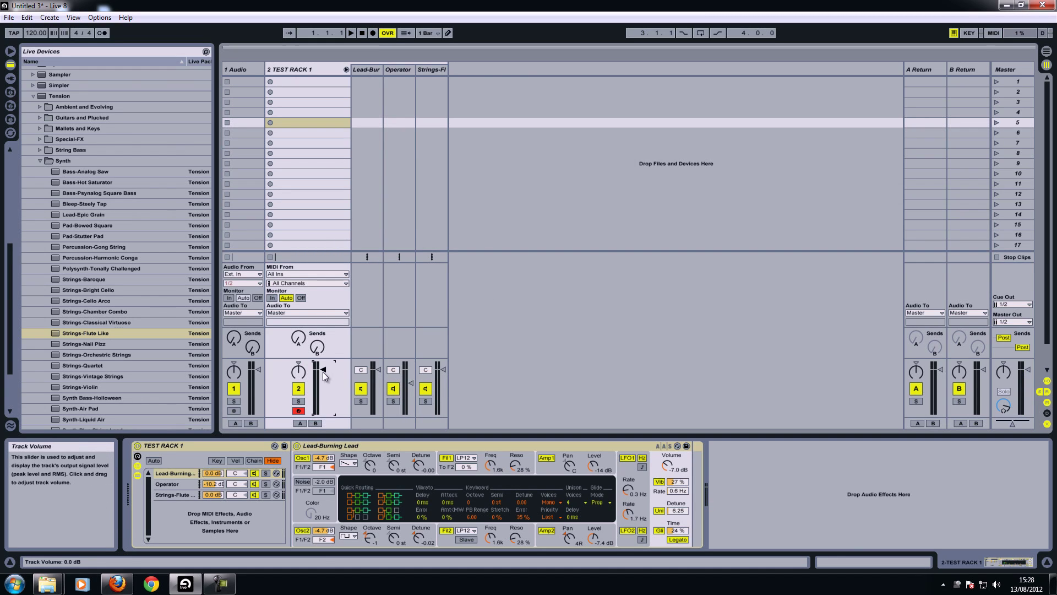
drag(322, 371, 319, 371)
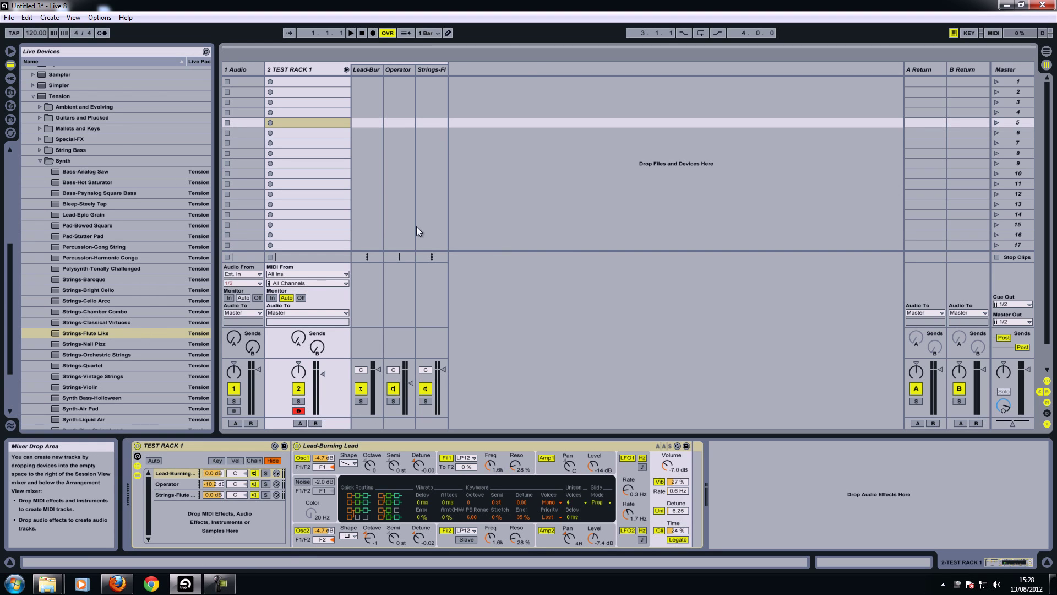
Step: Select the Lead-Burning Lead chain and locate Chorus in the browser's Audio Effects folder
click(183, 474)
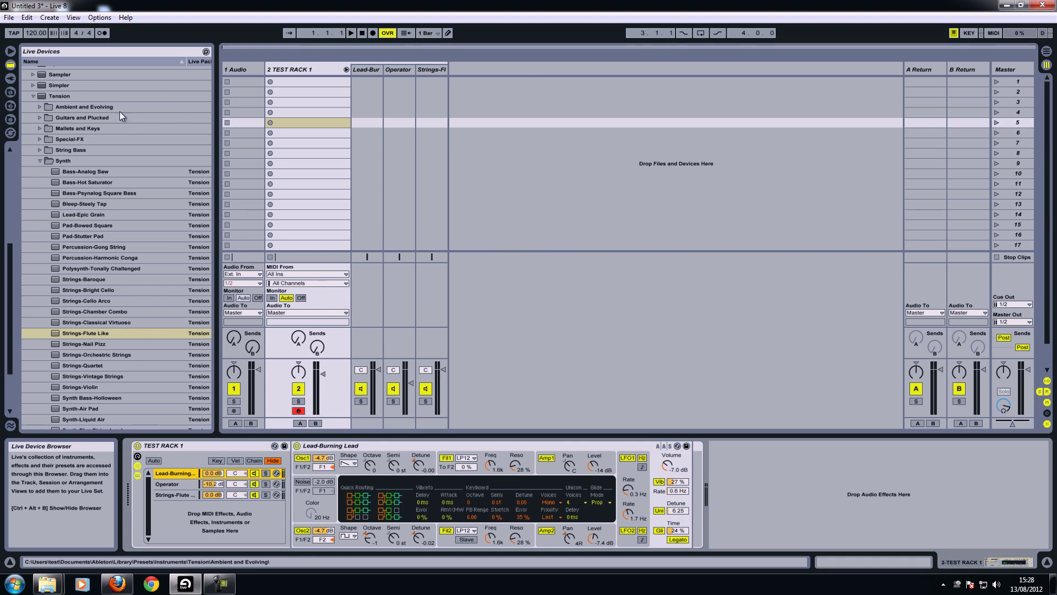
click(32, 96)
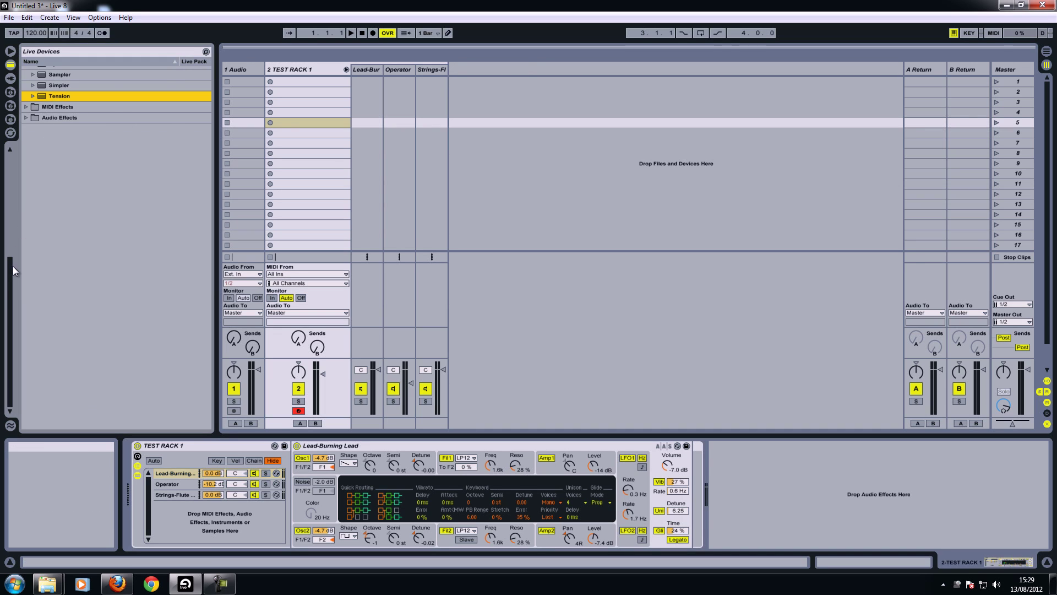
drag(13, 267, 12, 256)
click(27, 167)
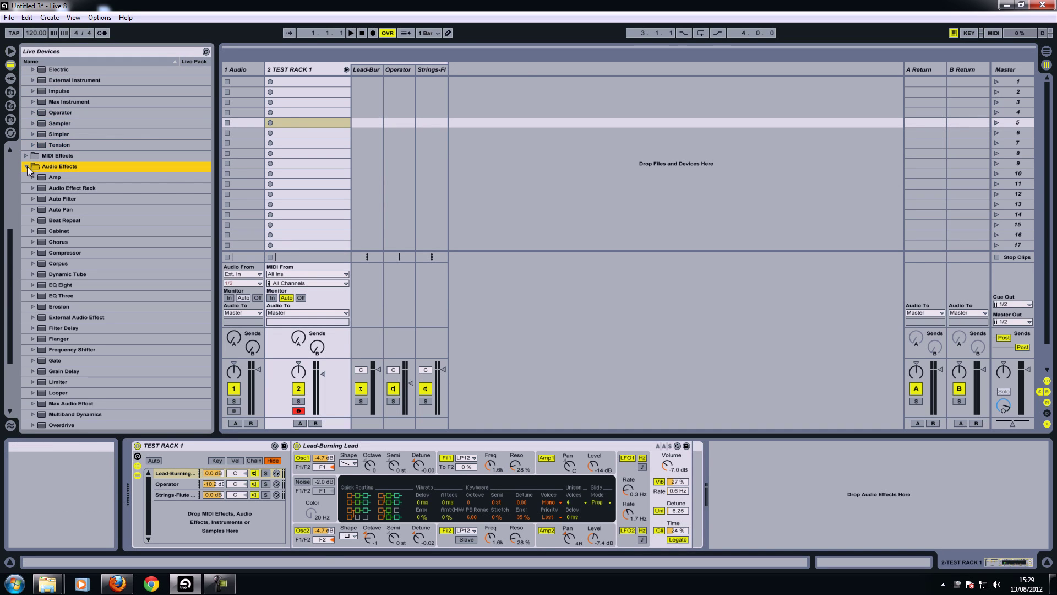
click(65, 242)
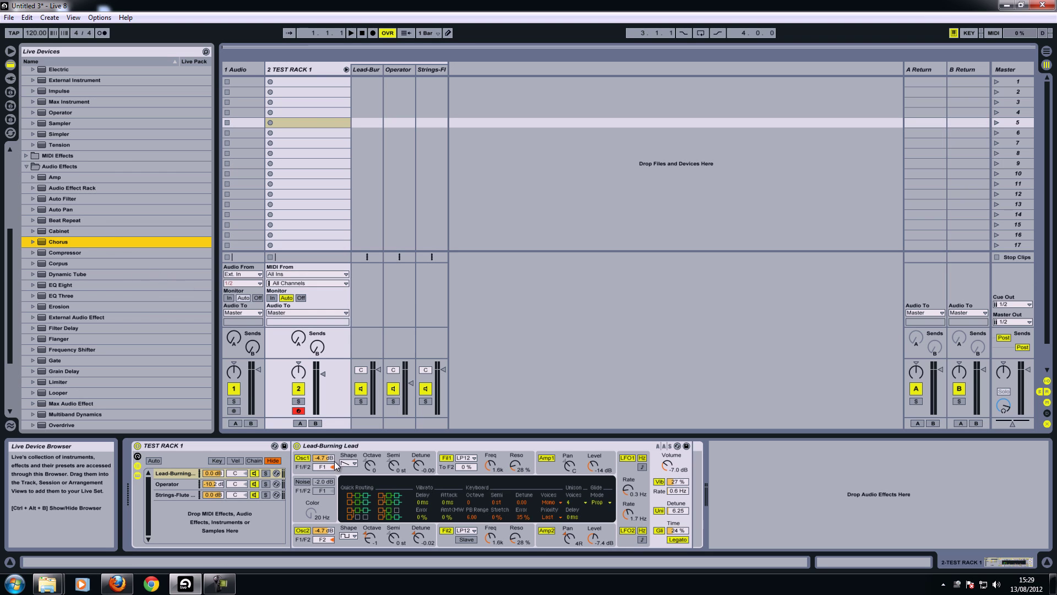
Step: Drag Chorus onto the lead chain, placing it right after the Lead-Burning Lead device
click(186, 473)
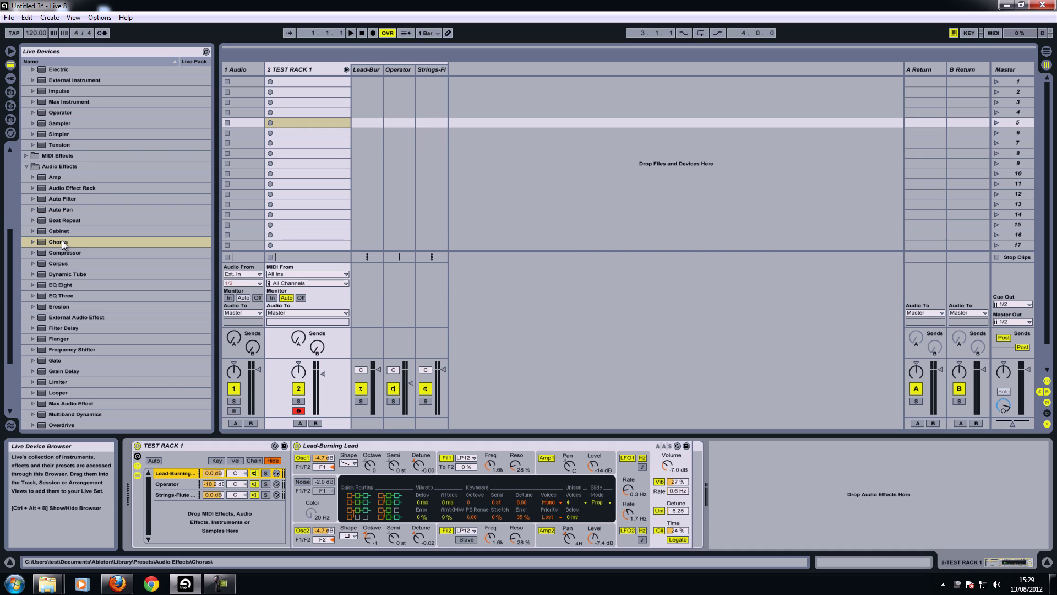
mouse_move(62, 241)
mouse_down()
mouse_move(238, 447)
mouse_move(328, 470)
mouse_up()
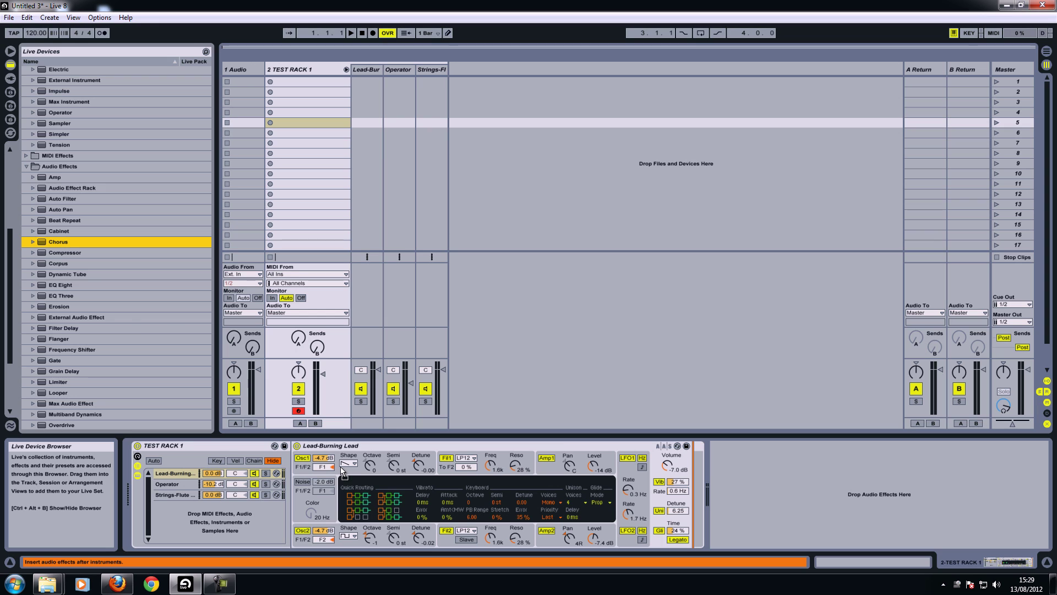
drag(340, 466, 521, 451)
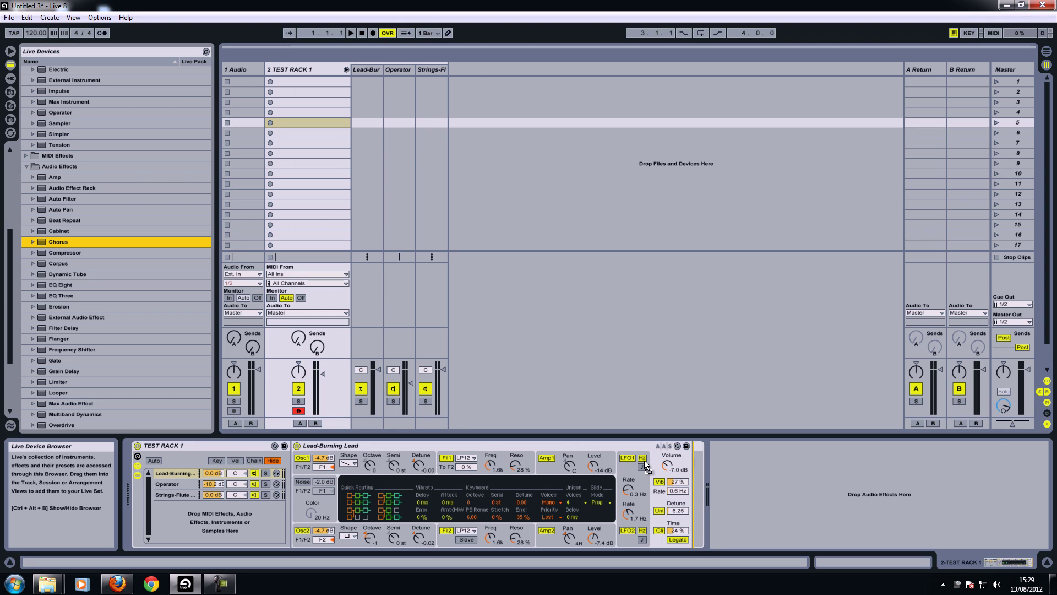
drag(644, 460, 745, 468)
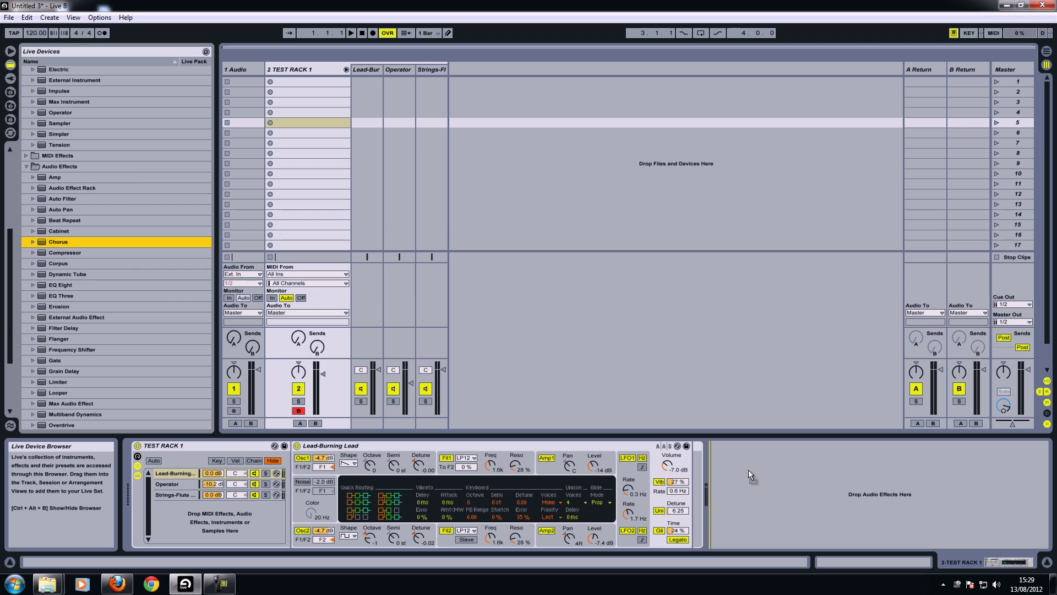
drag(701, 473, 691, 475)
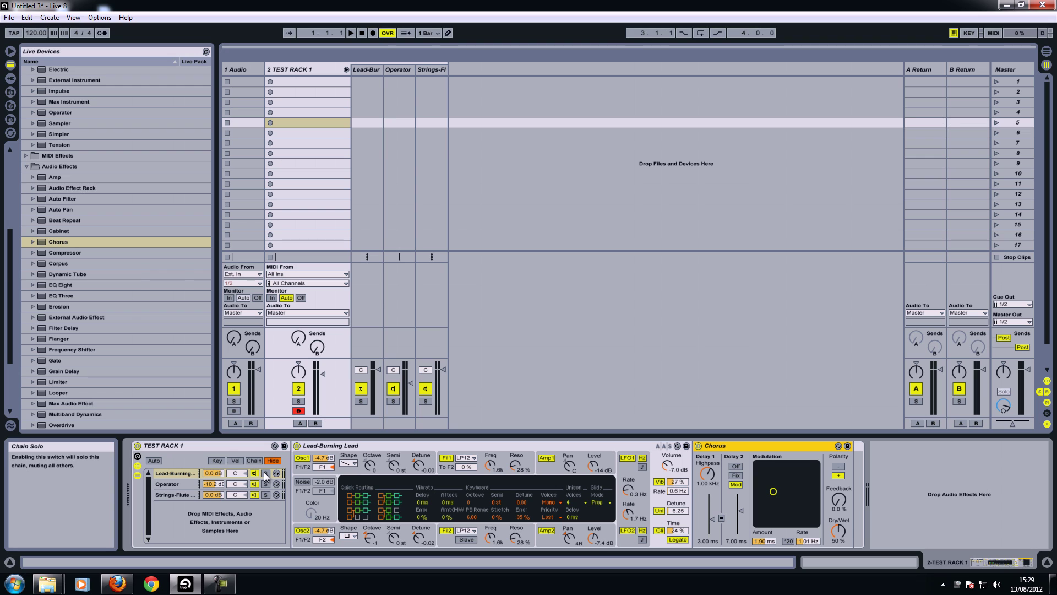
Step: Solo the lead chain, set Chorus feedback to 72% and dry/wet to about 93%, then unsolo
click(360, 402)
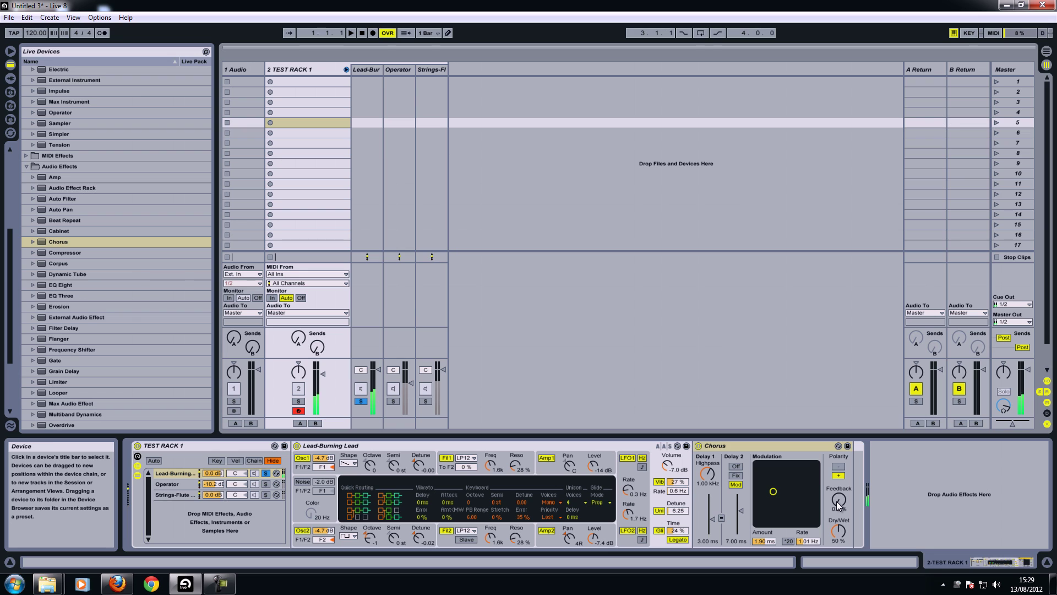
drag(838, 506, 837, 465)
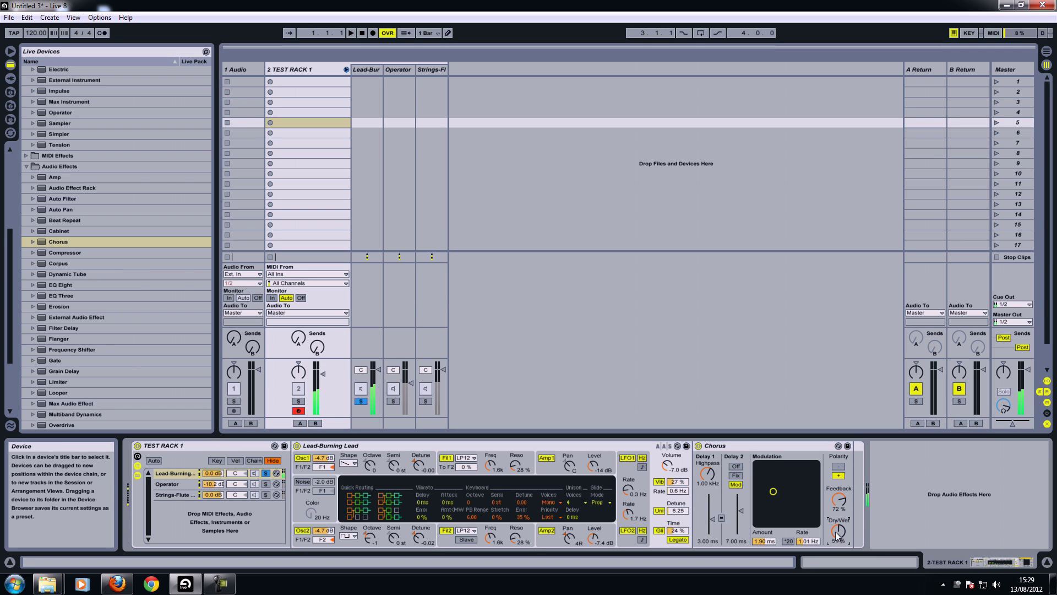
drag(836, 536, 816, 519)
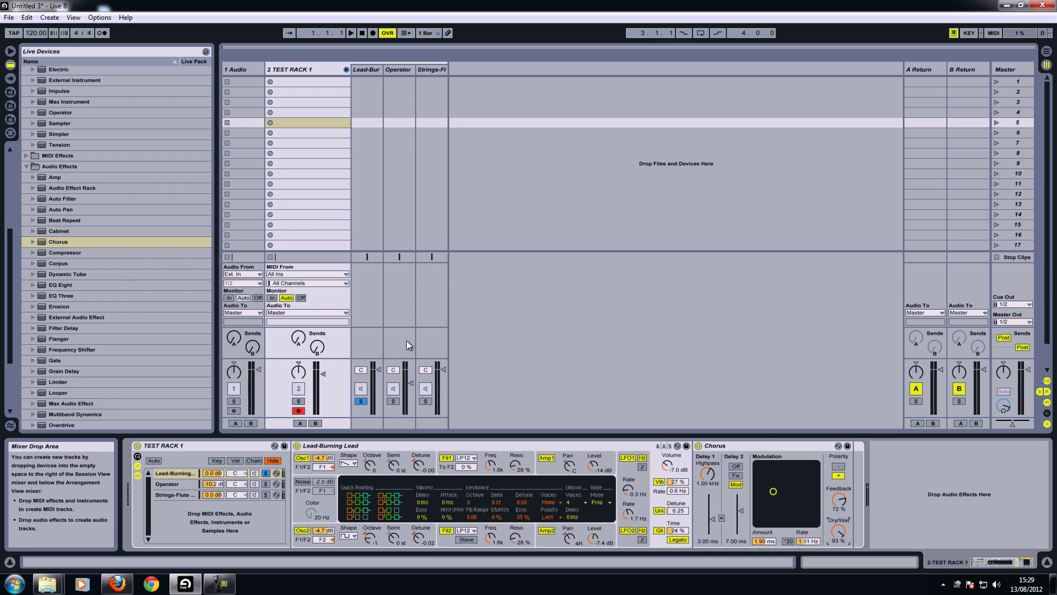
click(266, 473)
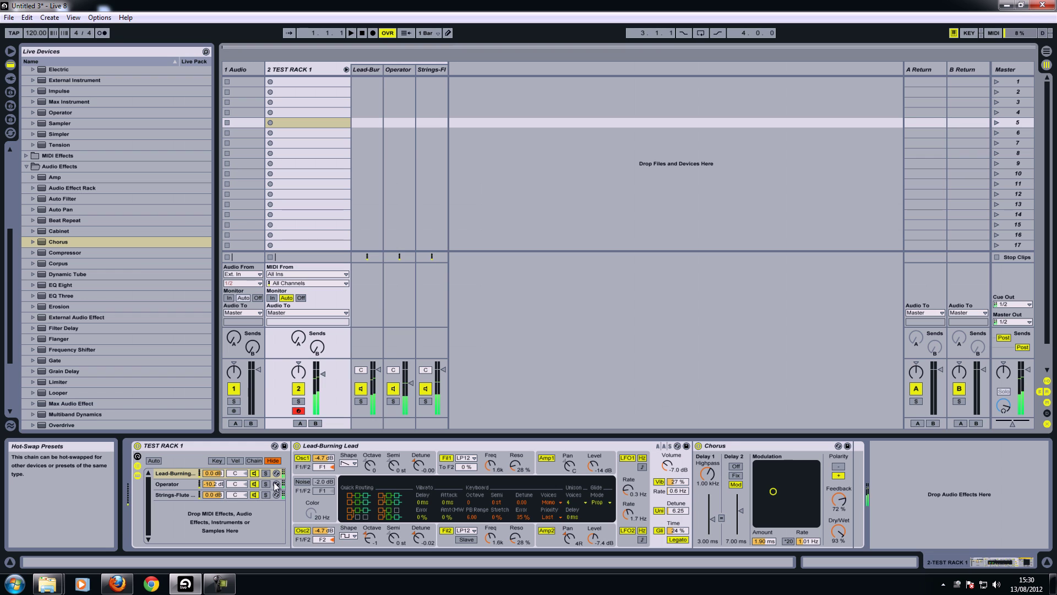
click(368, 70)
Step: Load Amp onto the Strings-Flute Like chain, switch its amp type to Lead, and unsolo the chain
click(430, 71)
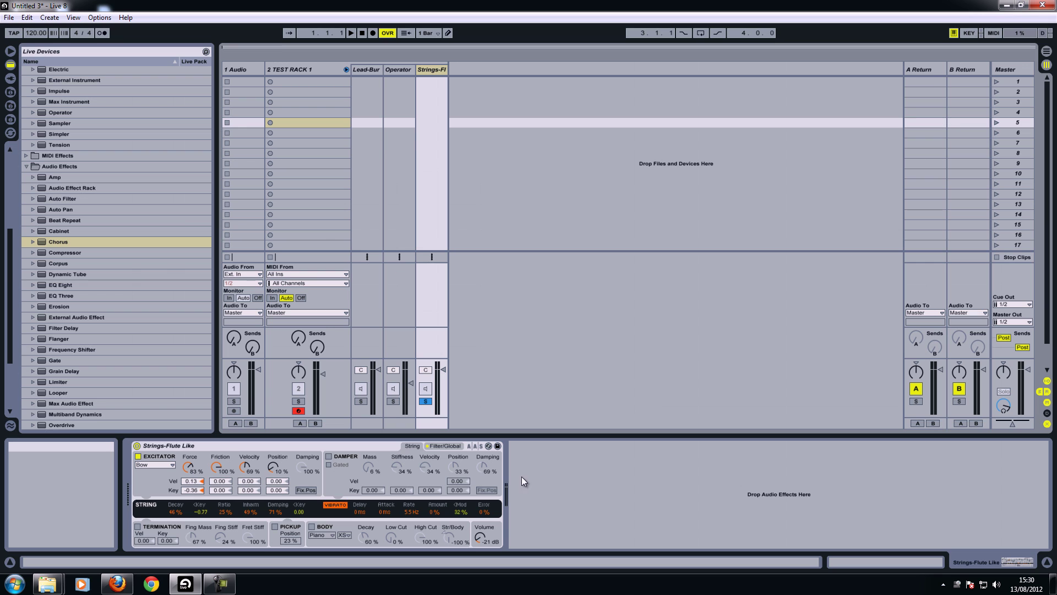
click(330, 68)
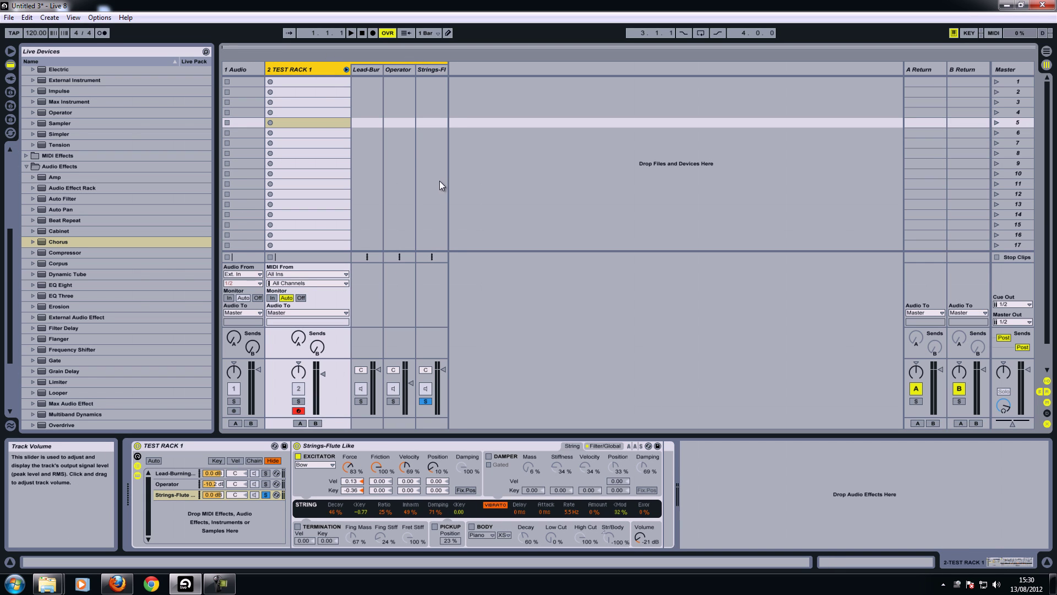
click(182, 496)
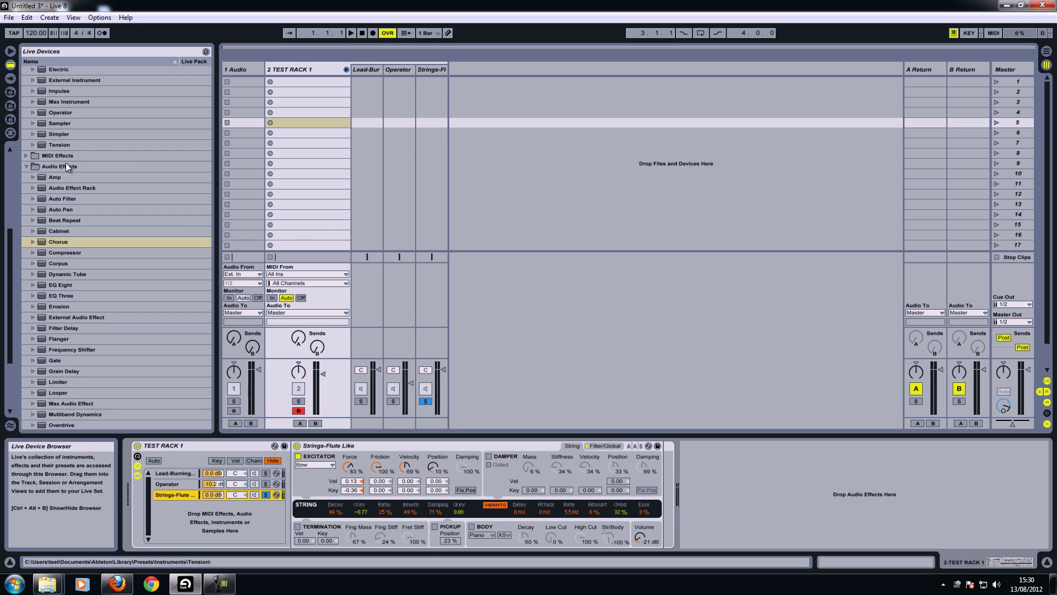
click(57, 177)
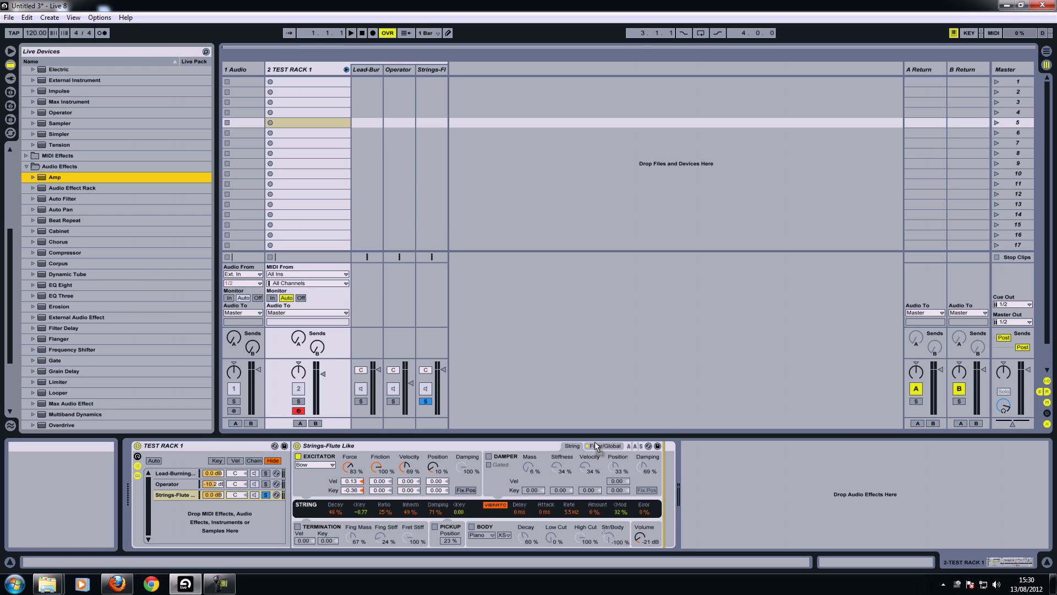
key(Return)
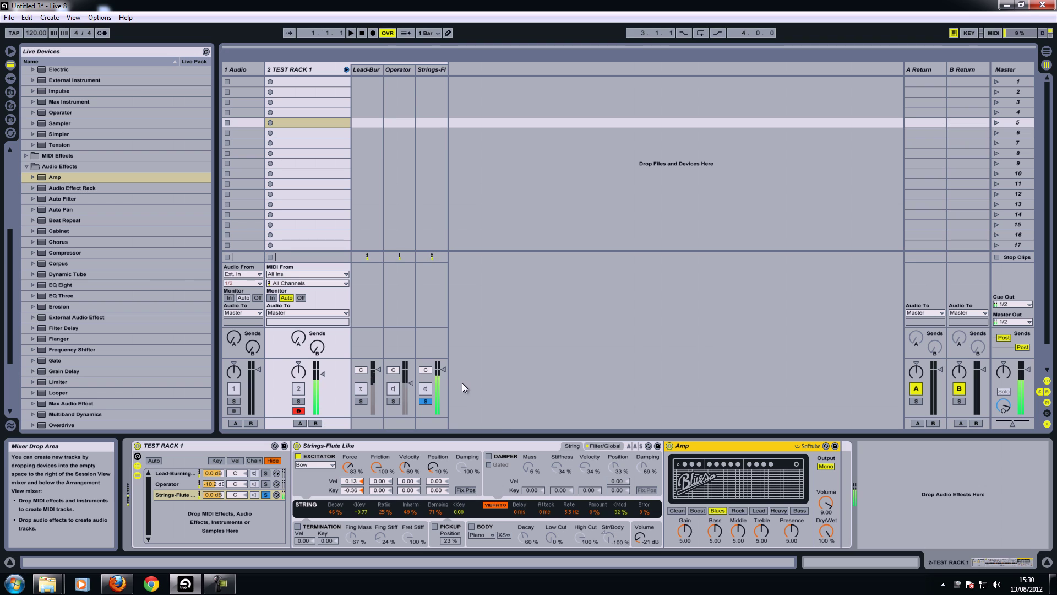
click(762, 511)
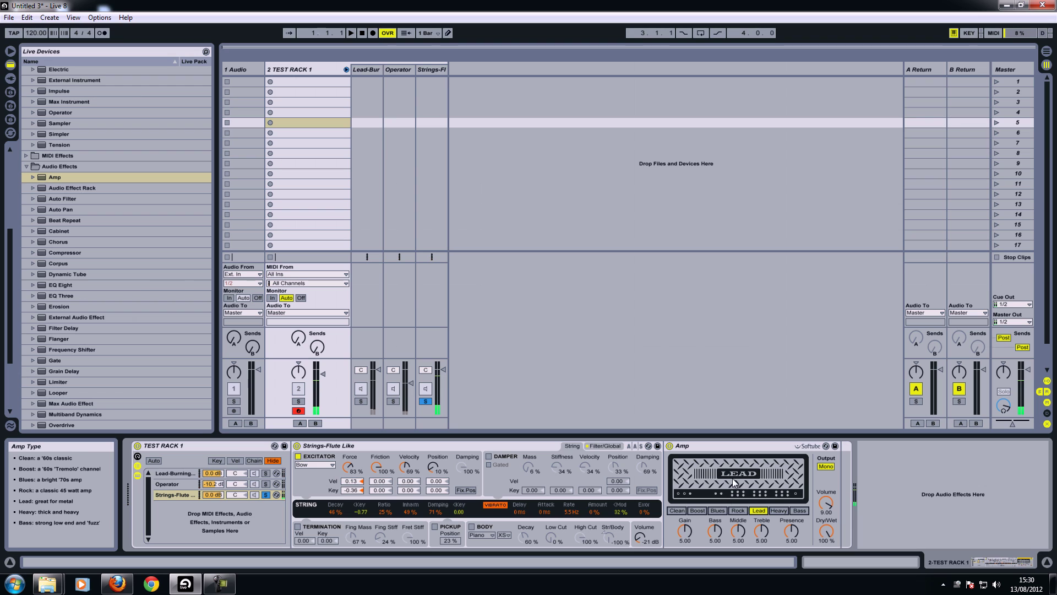
click(426, 399)
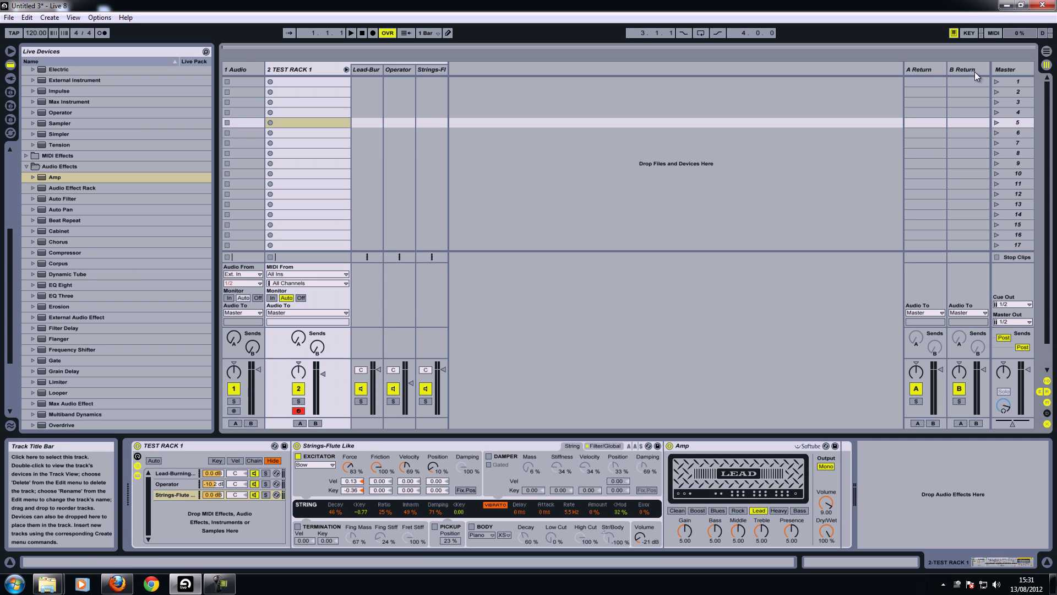
Step: Fold the three chain columns of the 2 TEST RACK 1 track out of the mixer
click(325, 68)
click(346, 69)
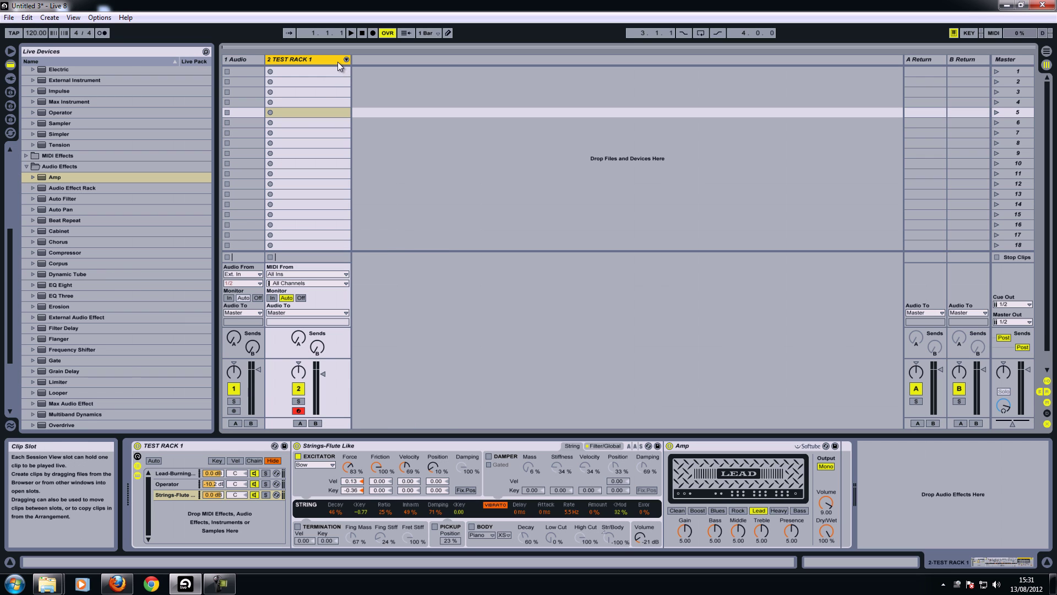
click(345, 59)
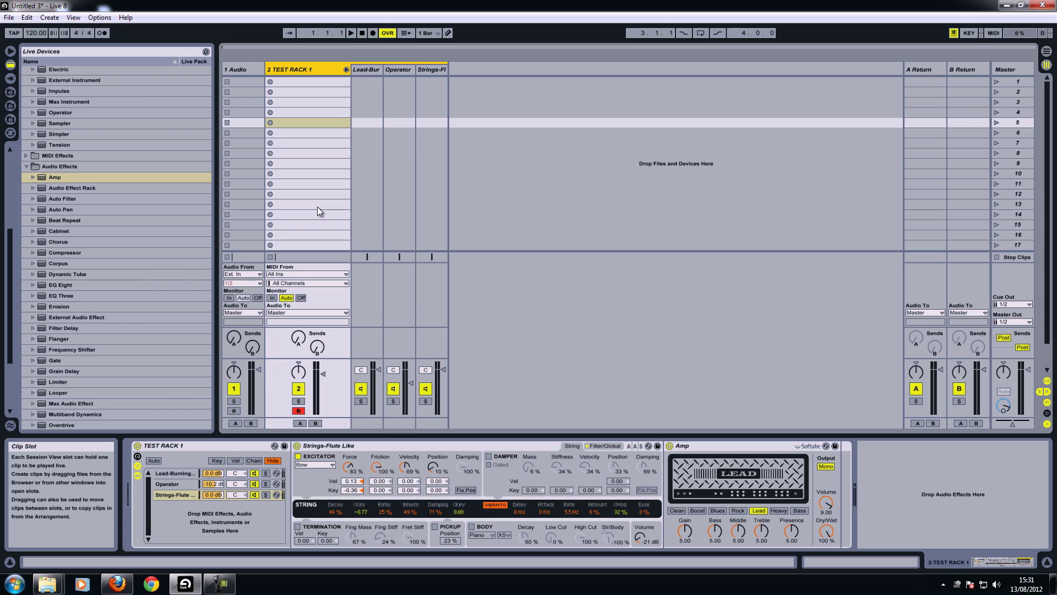
click(346, 69)
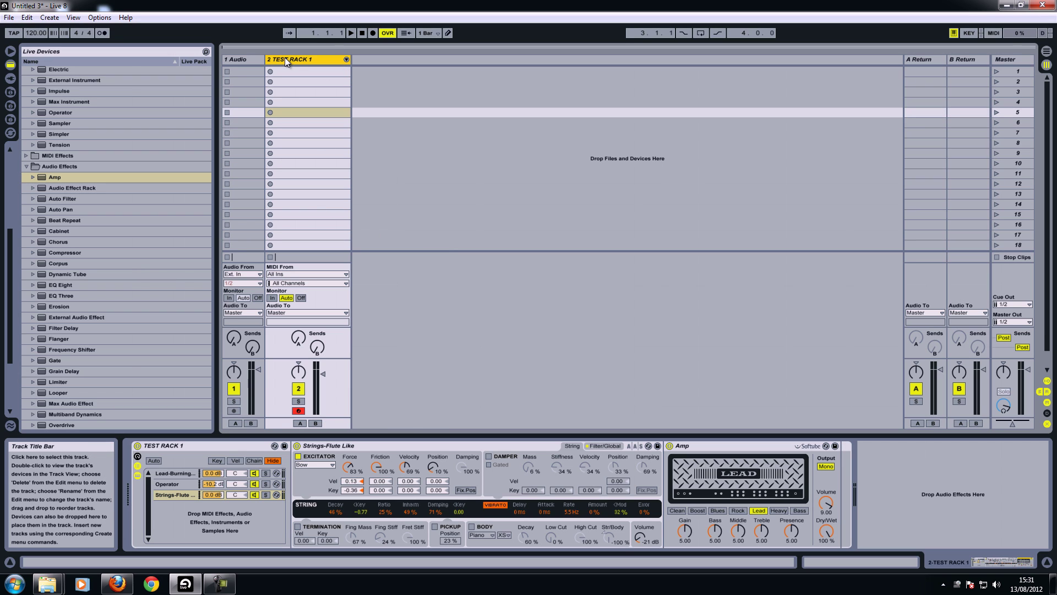
Step: Collapse the Analog folder and open the Instrument Rack presets folder in the browser
click(216, 447)
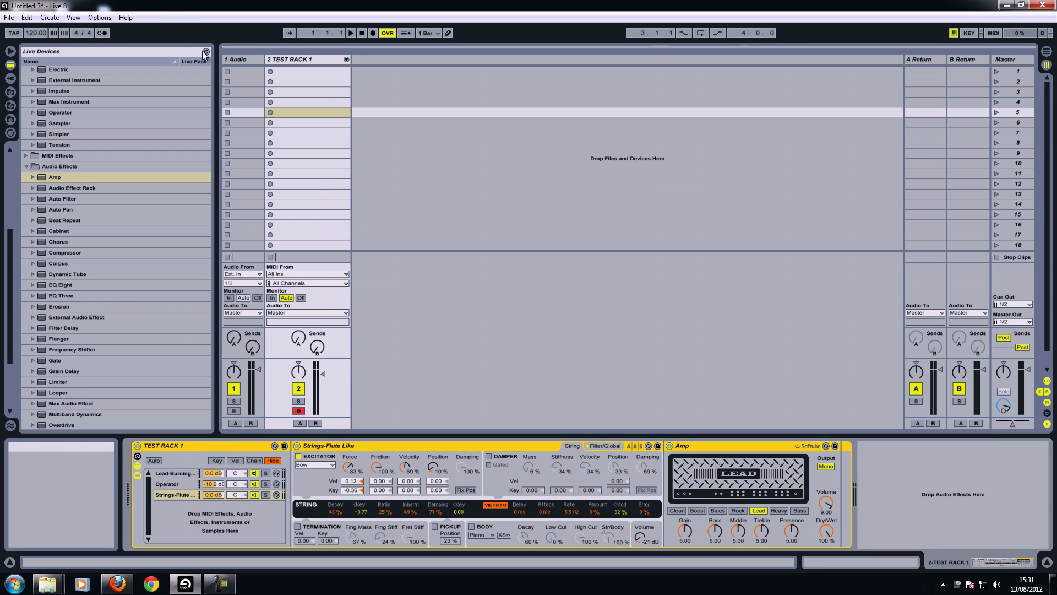
drag(11, 280, 15, 188)
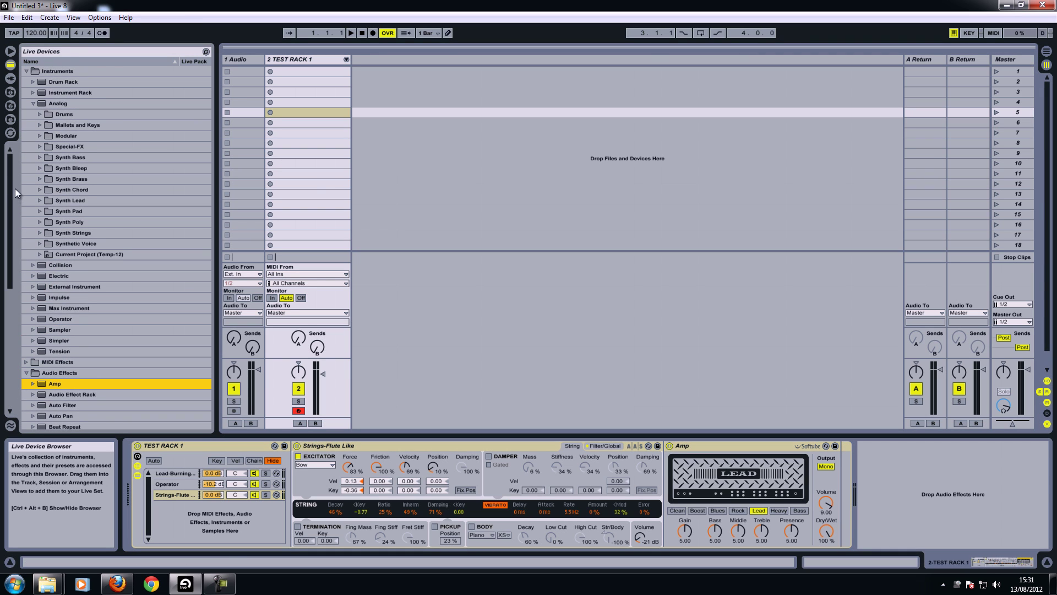
click(34, 103)
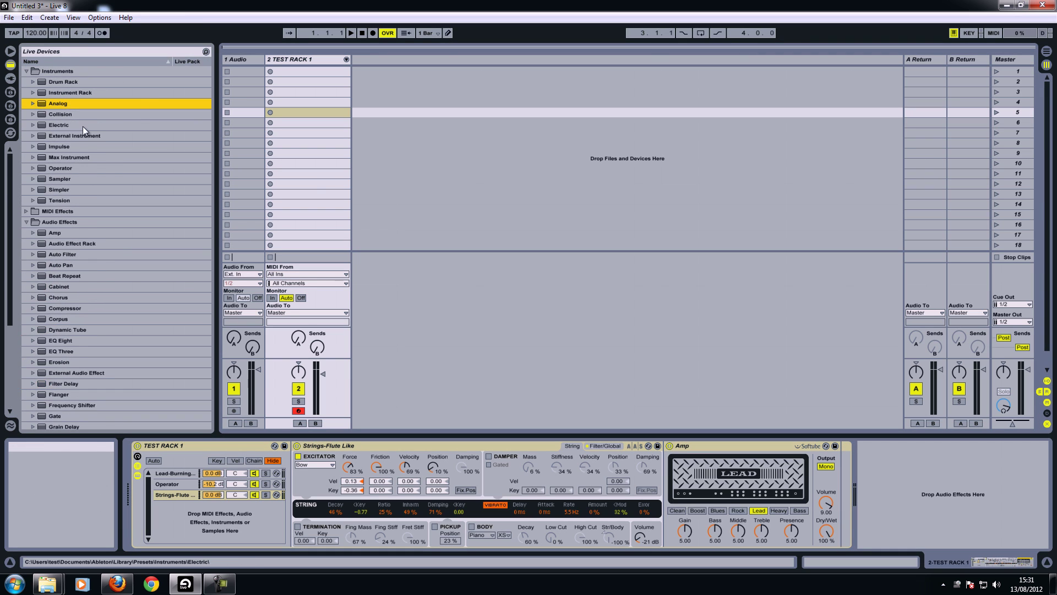
click(33, 93)
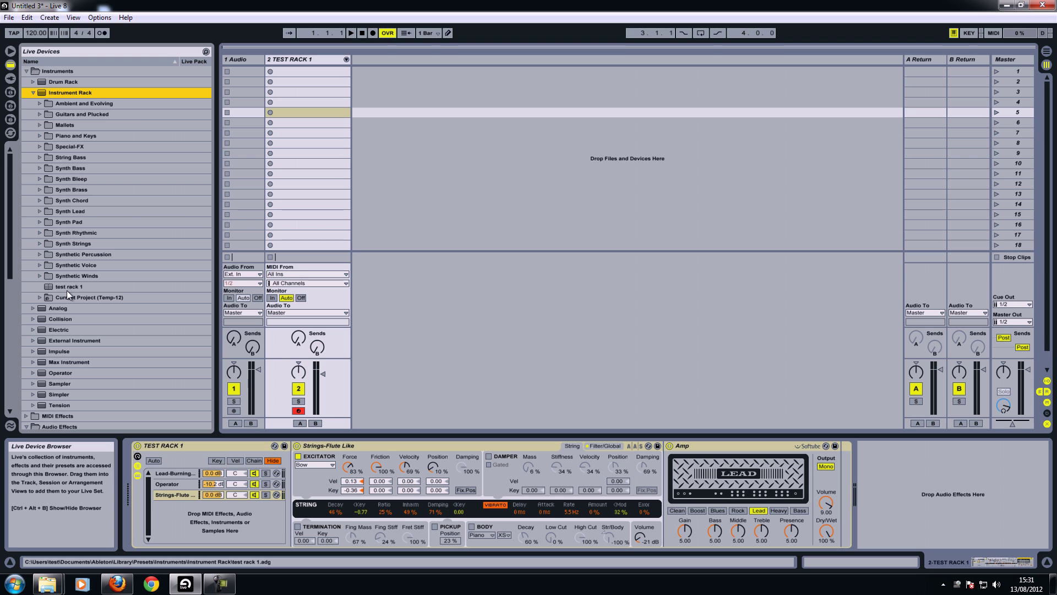
Step: Rename the rack to TEST RACK 2 and drag it into the Instrument Rack folder as a preset
click(184, 445)
right_click(182, 445)
click(194, 476)
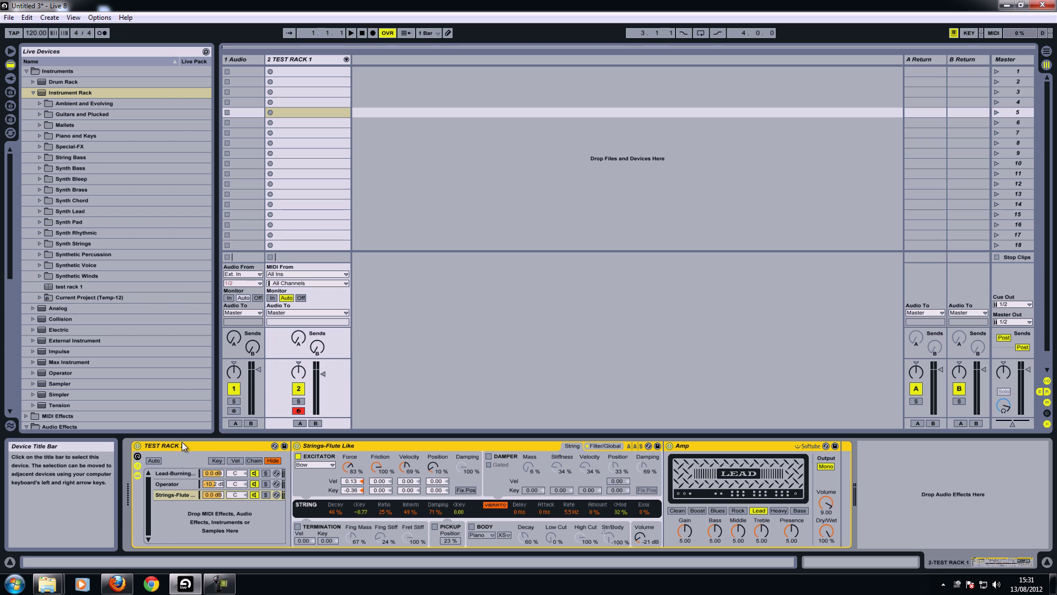
key(Return)
drag(185, 448, 78, 92)
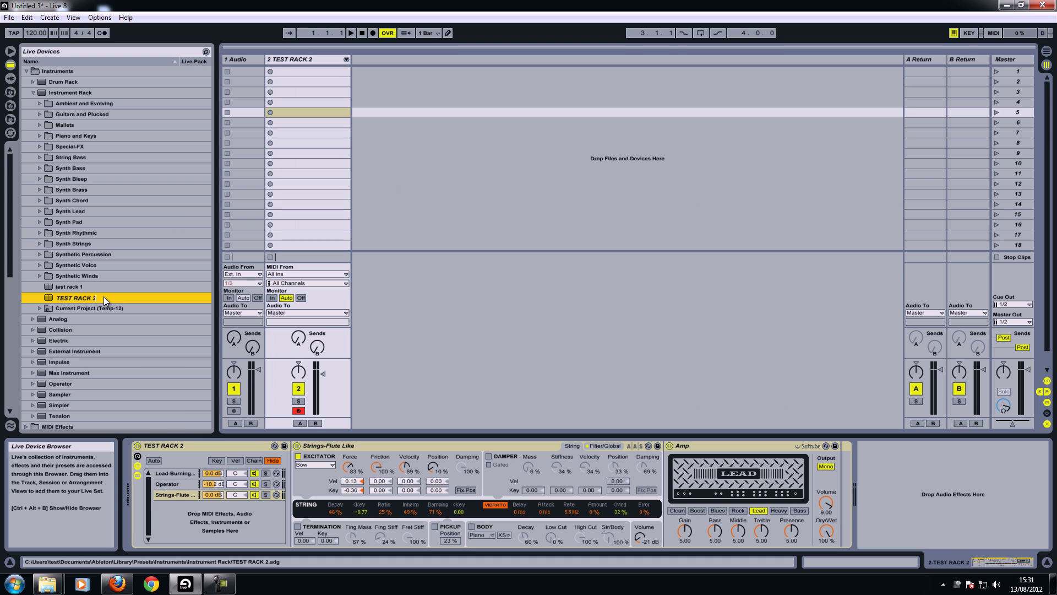
key(Return)
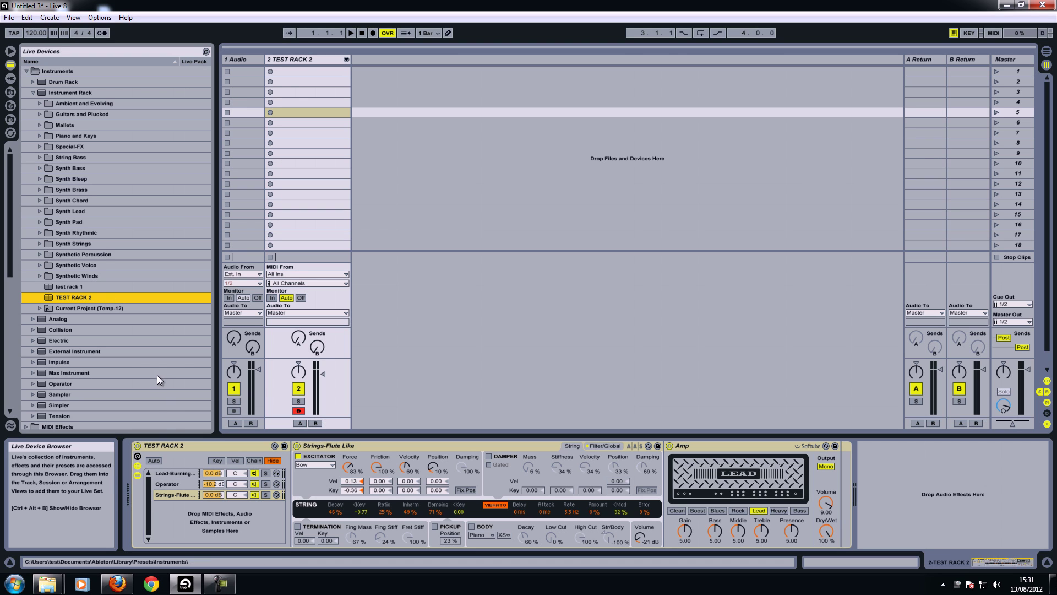
Step: Create a new Live Set without saving the current one, then select the 2 MIDI track
click(297, 59)
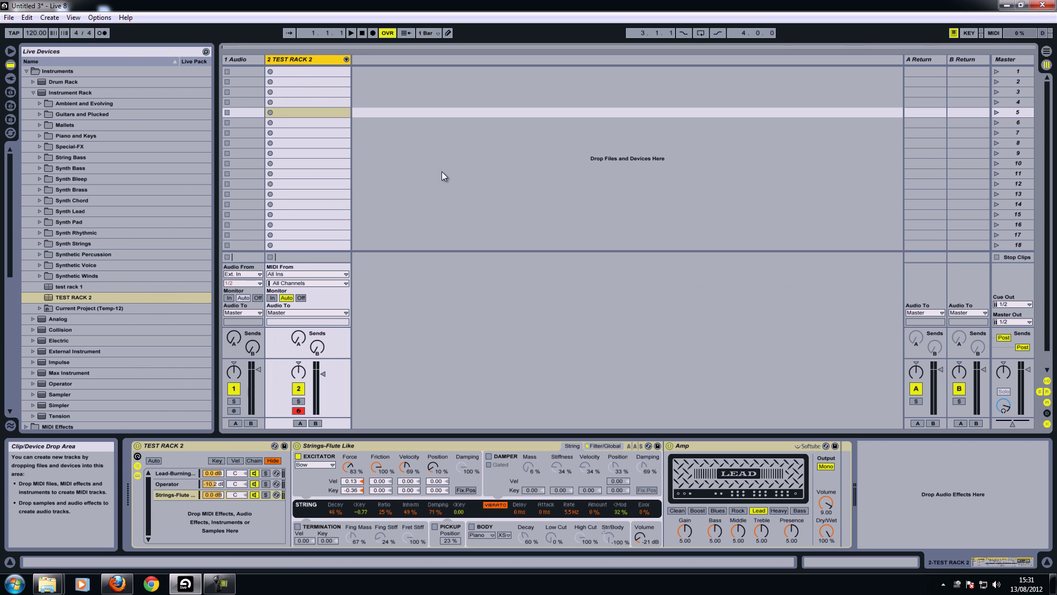
click(10, 17)
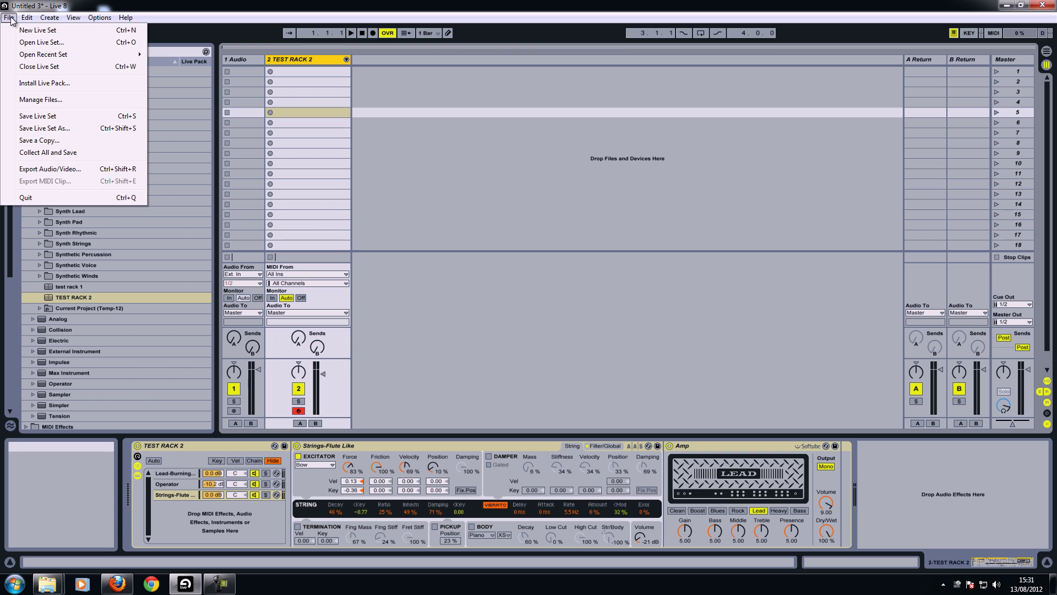
click(38, 31)
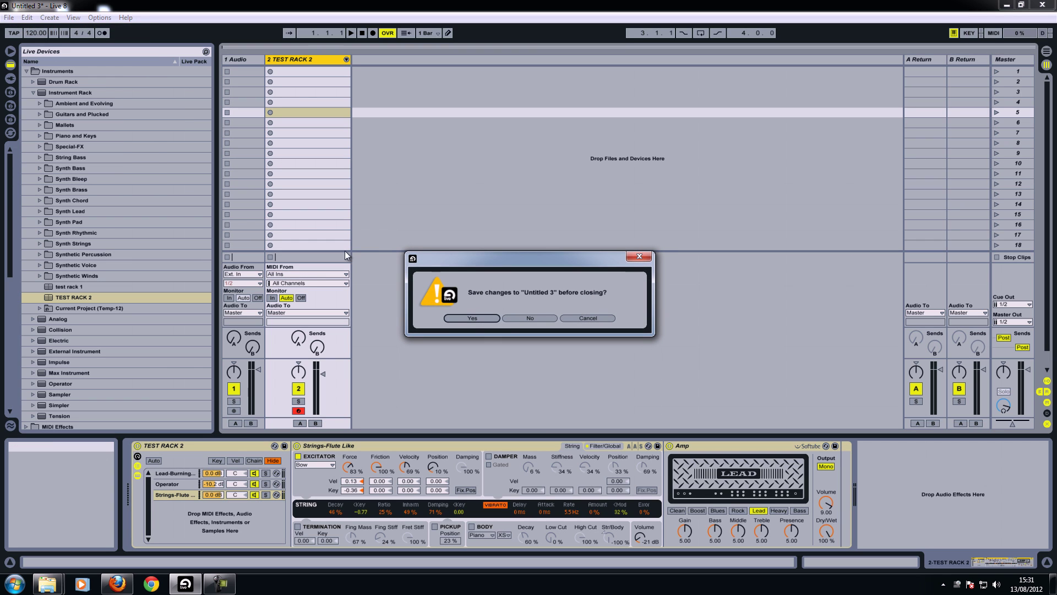
click(519, 316)
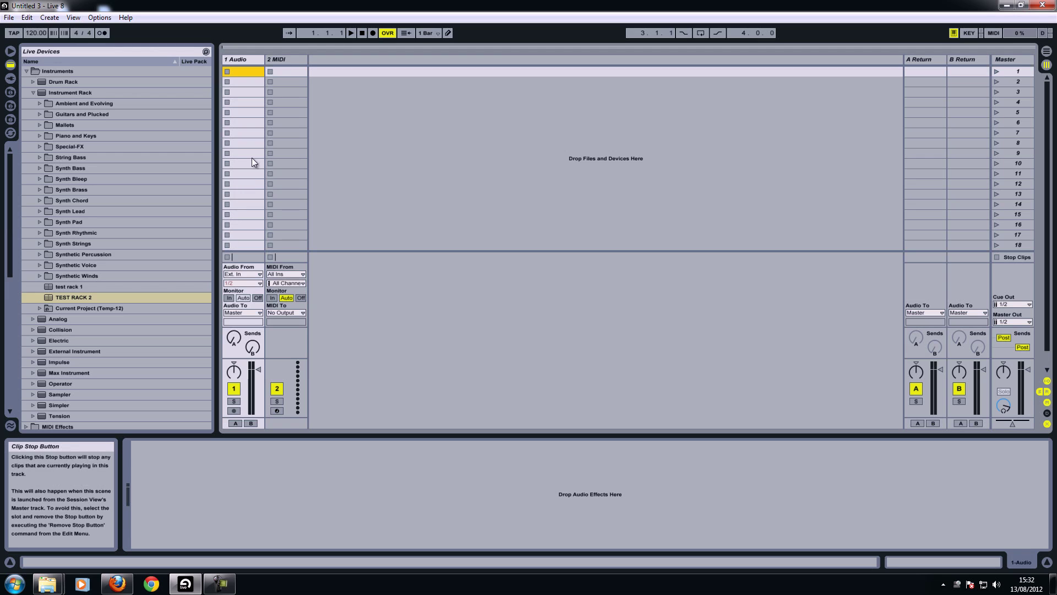
click(283, 58)
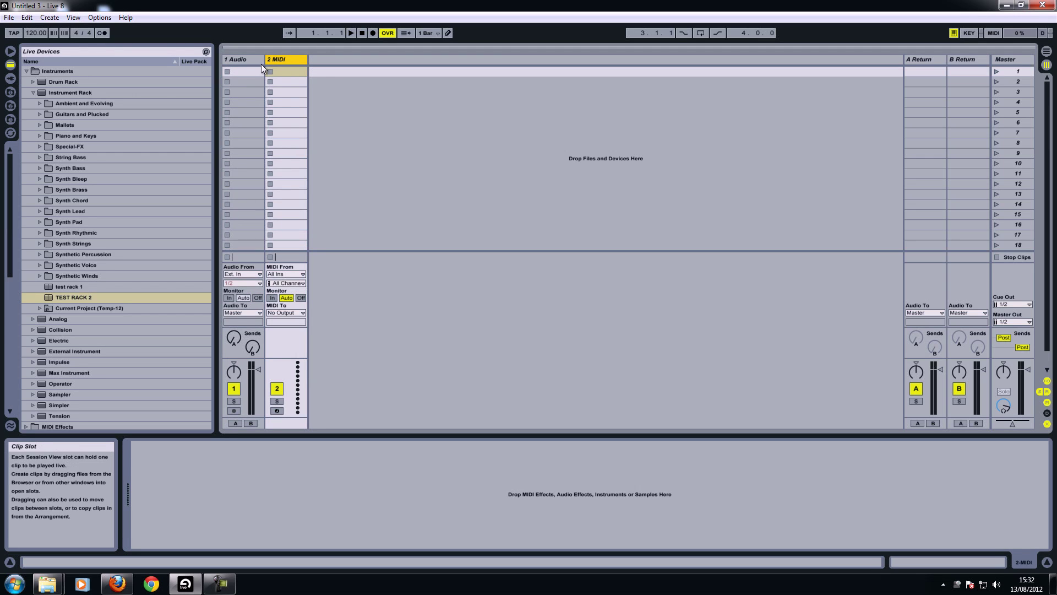
click(240, 62)
Step: Load the saved TEST RACK 2 preset onto the 2 MIDI track and arm it for recording
click(289, 58)
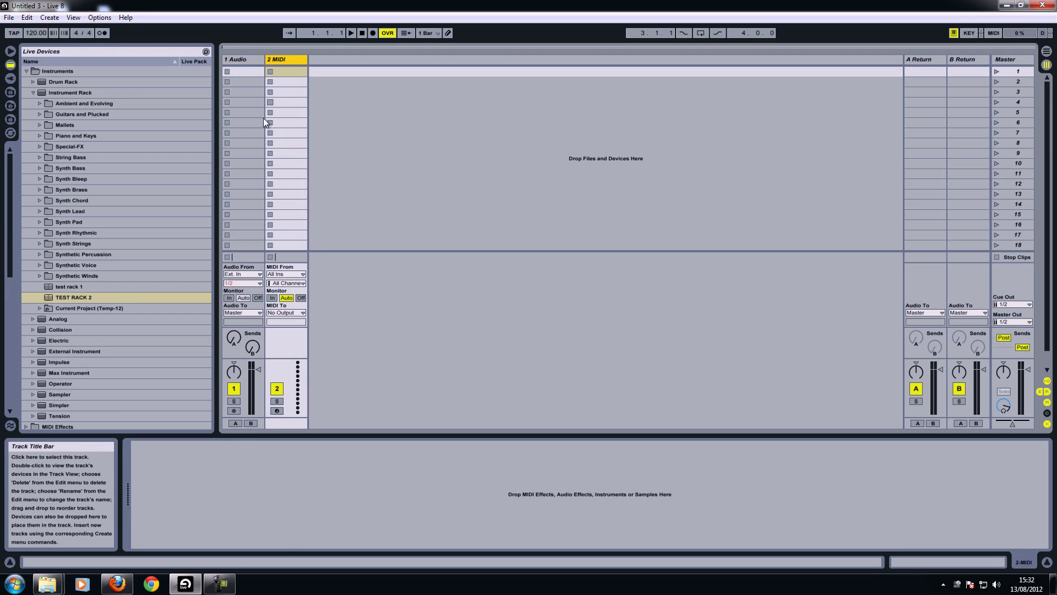
click(83, 297)
drag(83, 297, 280, 123)
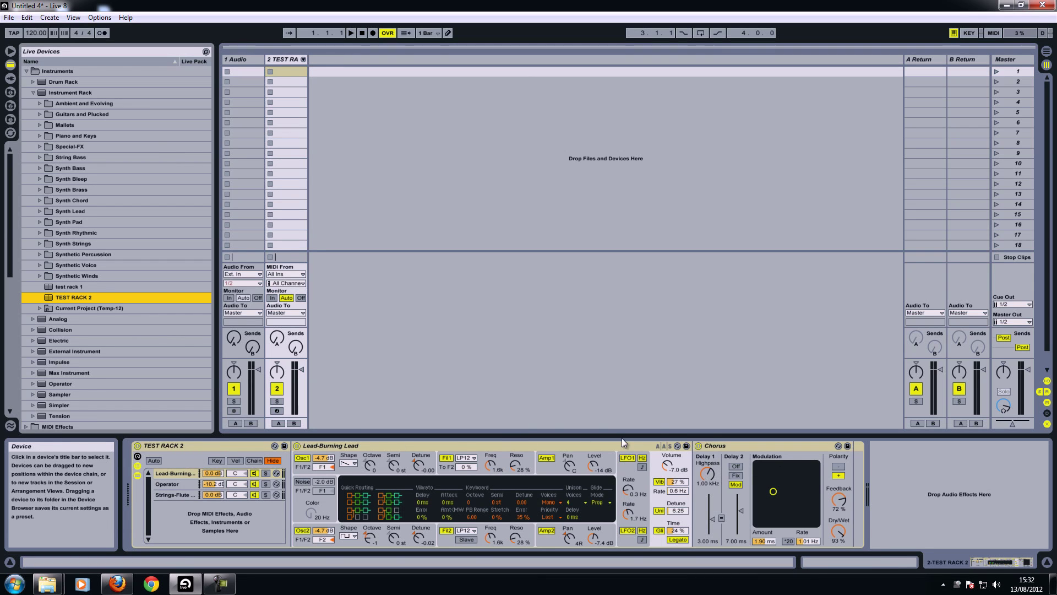
click(277, 411)
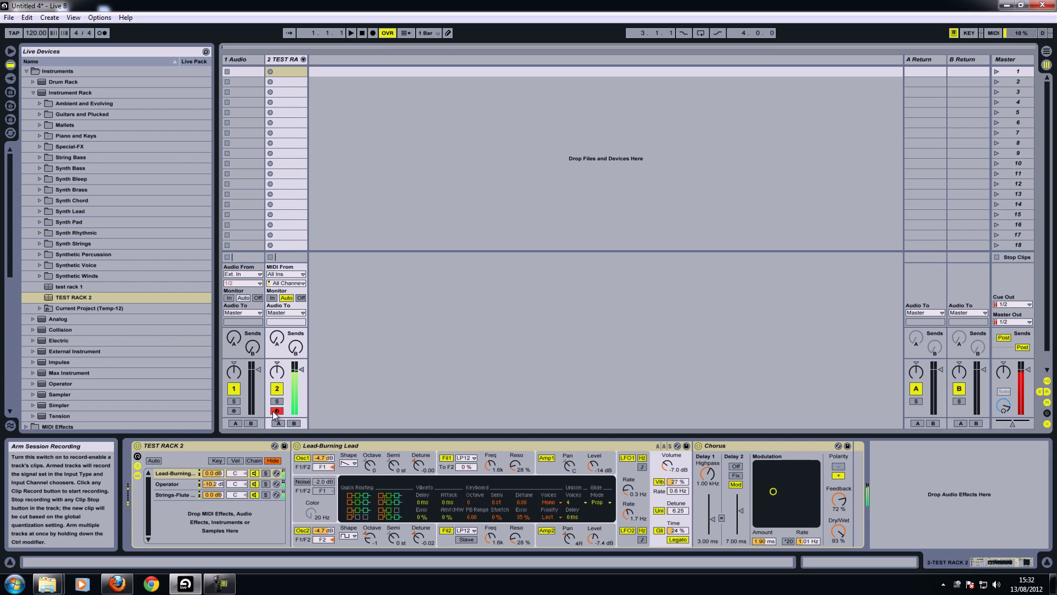
Step: Lower the Lead-Burning chain to -8.6 dB and Strings-Flute to -6.0 dB, then refold the chains
click(302, 58)
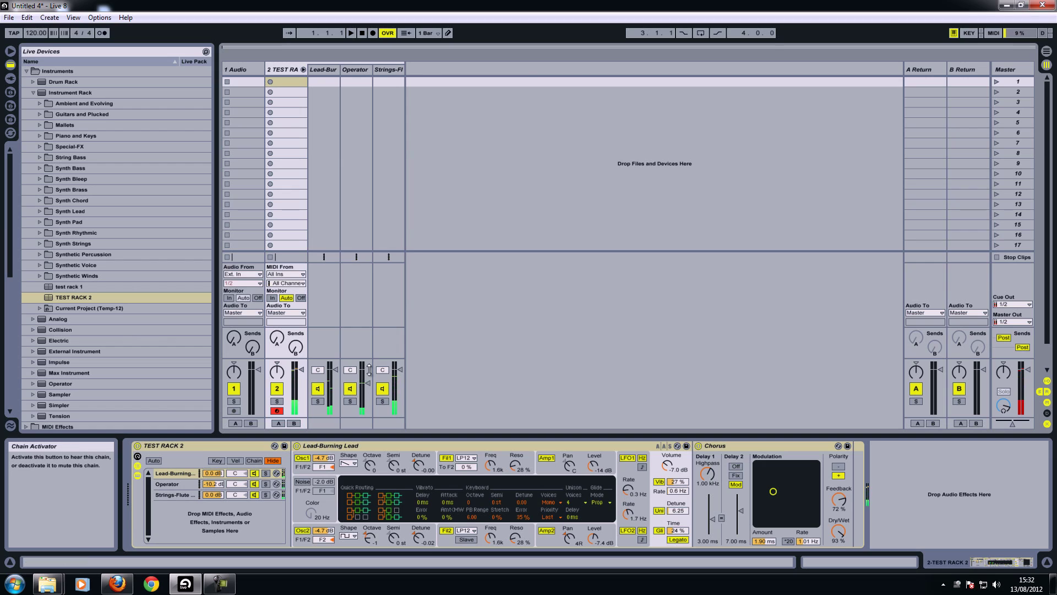
drag(334, 369, 334, 381)
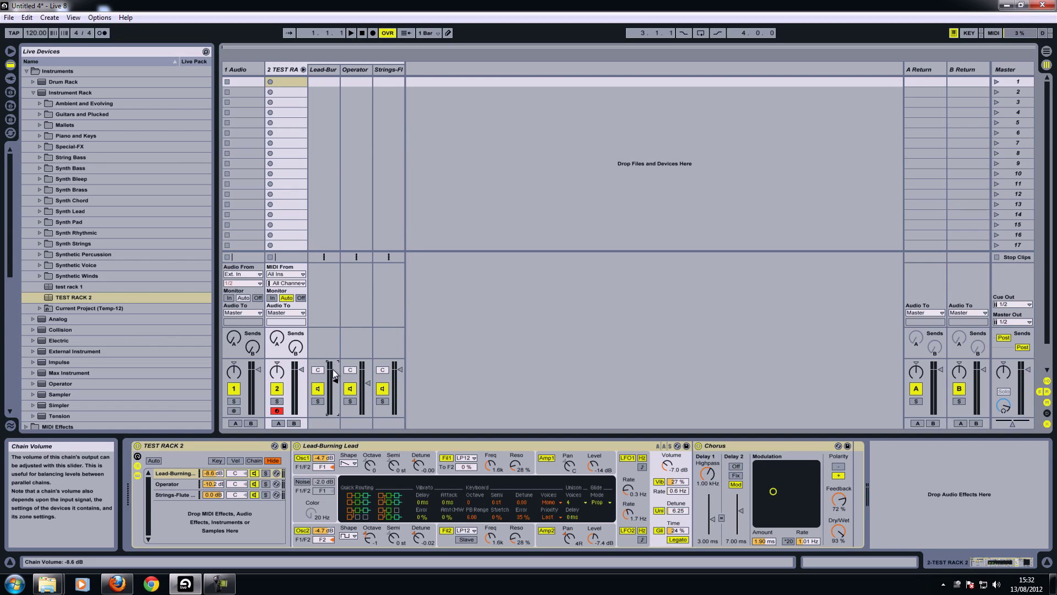
drag(400, 369, 400, 377)
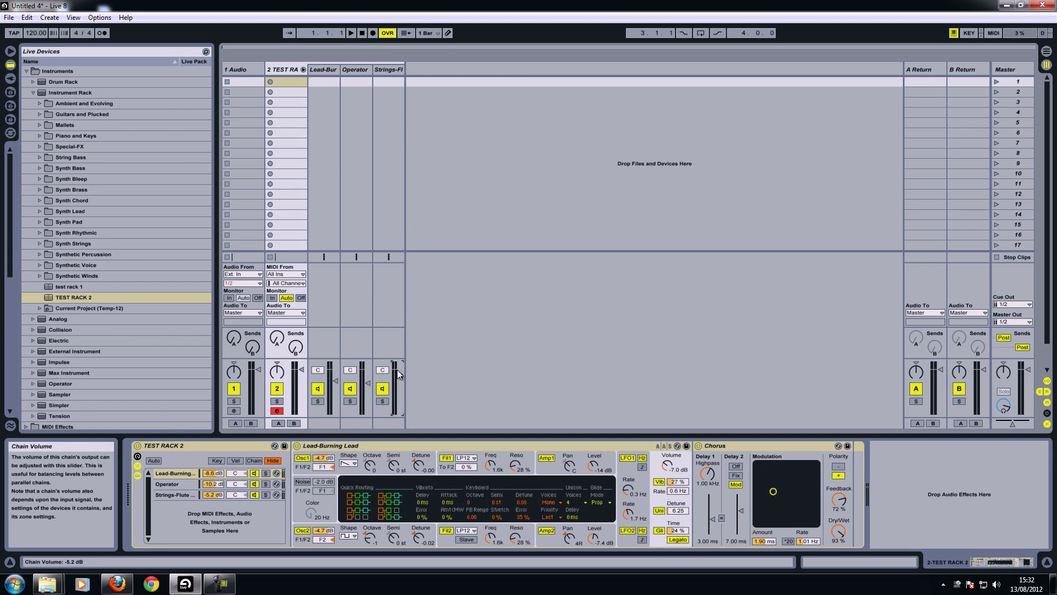
click(303, 69)
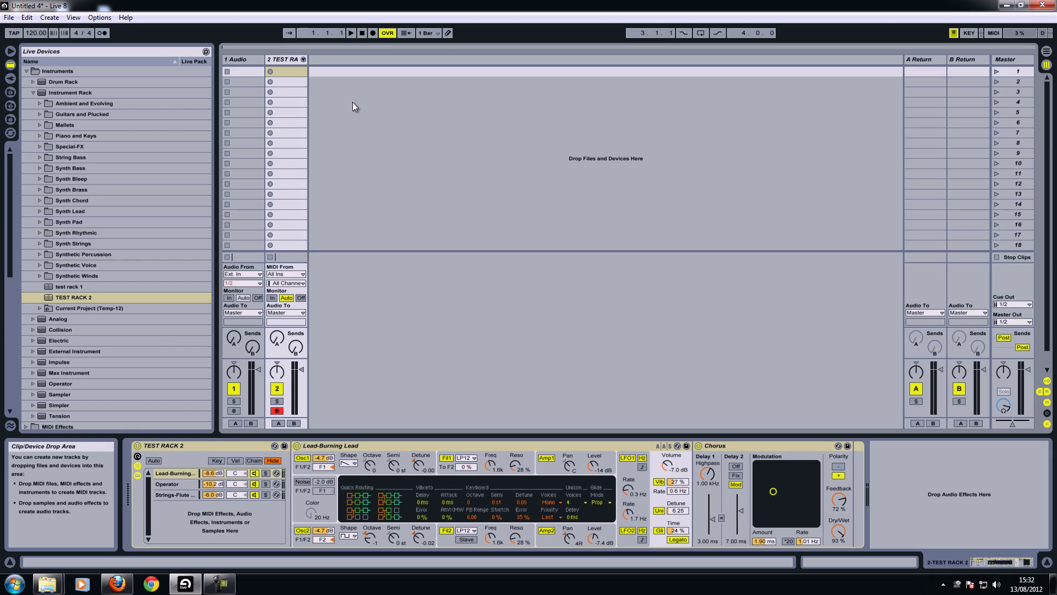